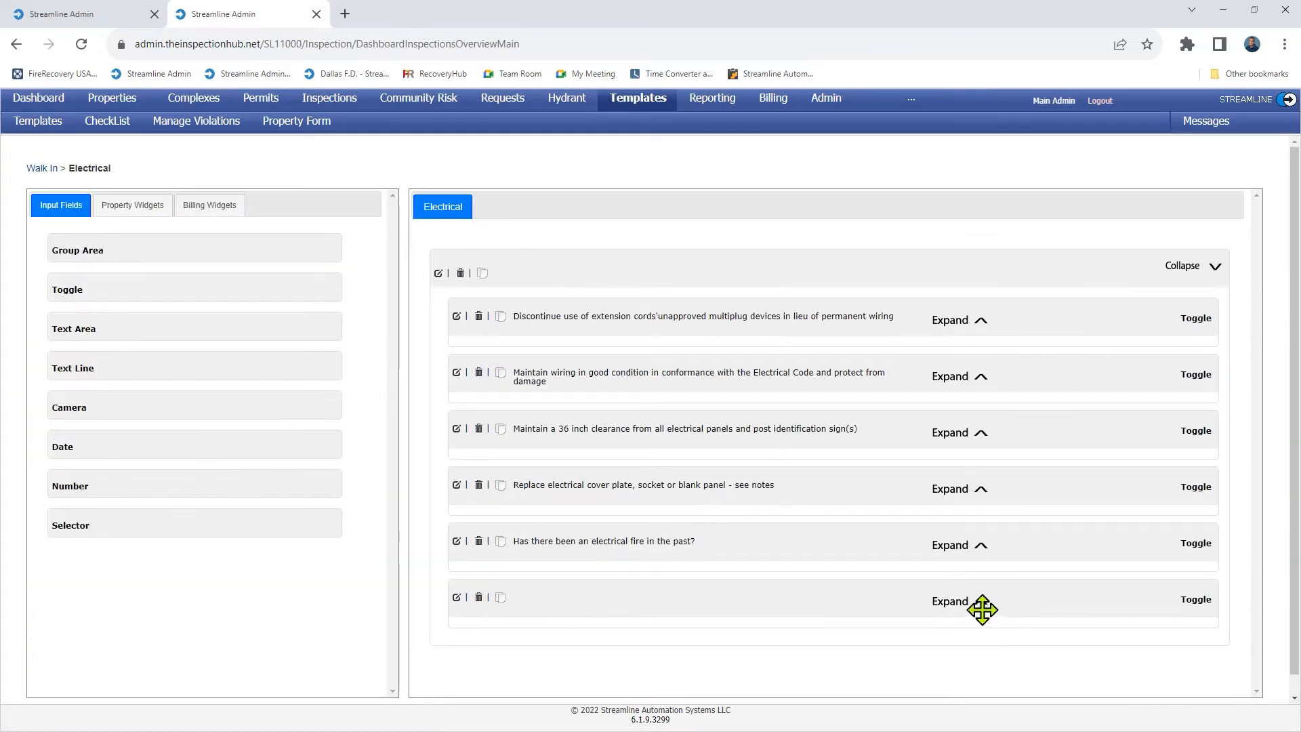
Add a Toggle field to the Electrical group and turn off Allow Not Applicable.
click(978, 602)
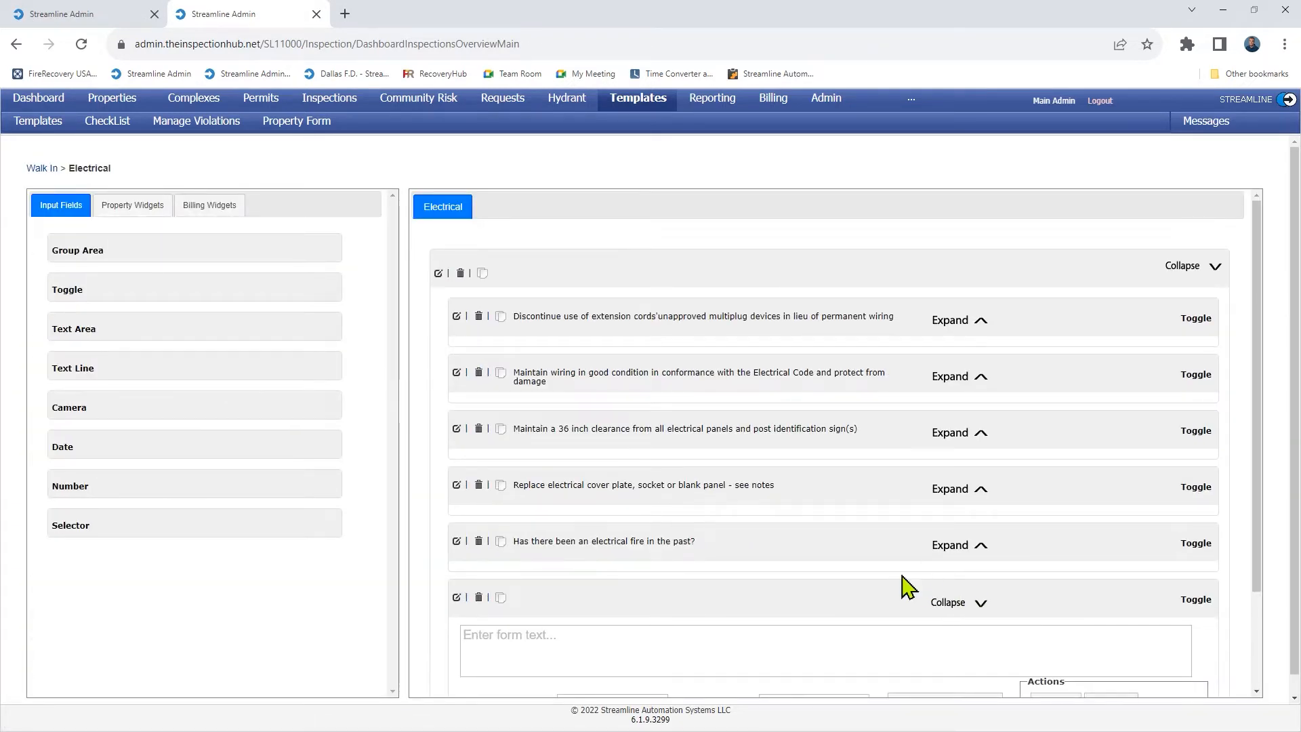
scroll(866, 560, down, 2)
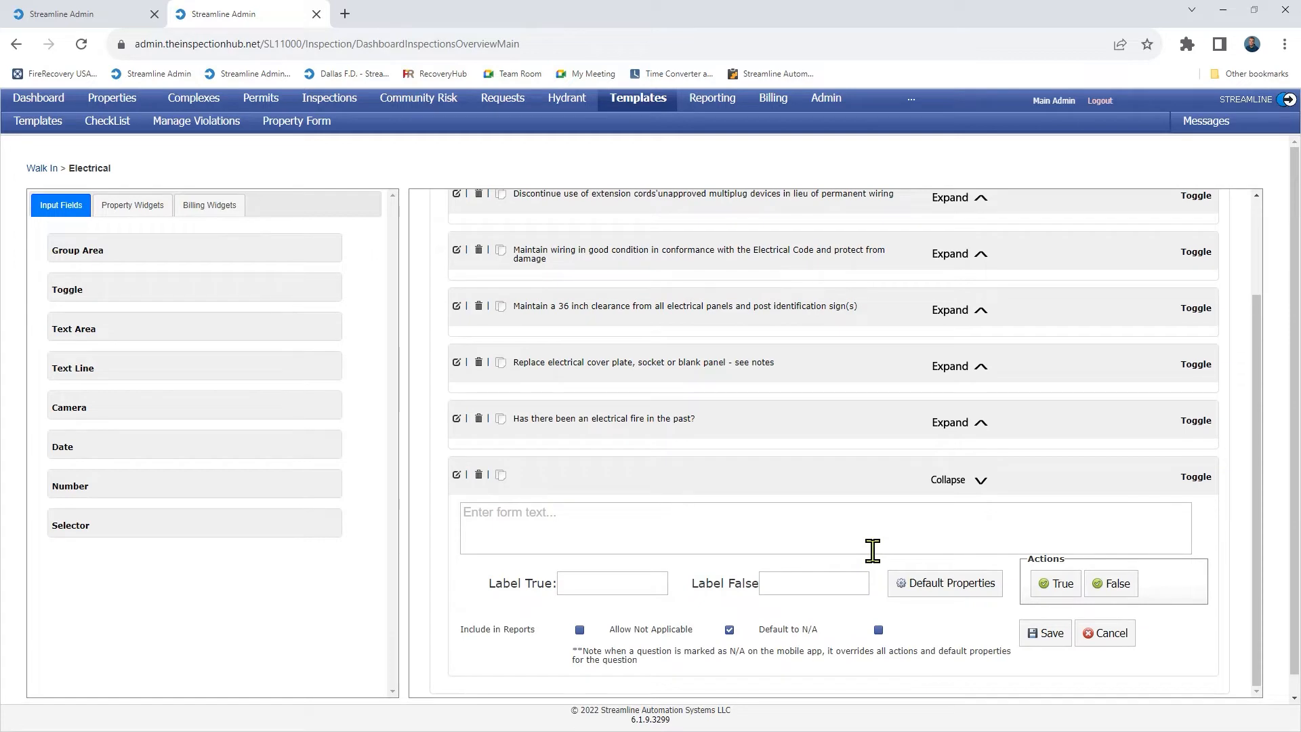
scroll(872, 550, down, 1)
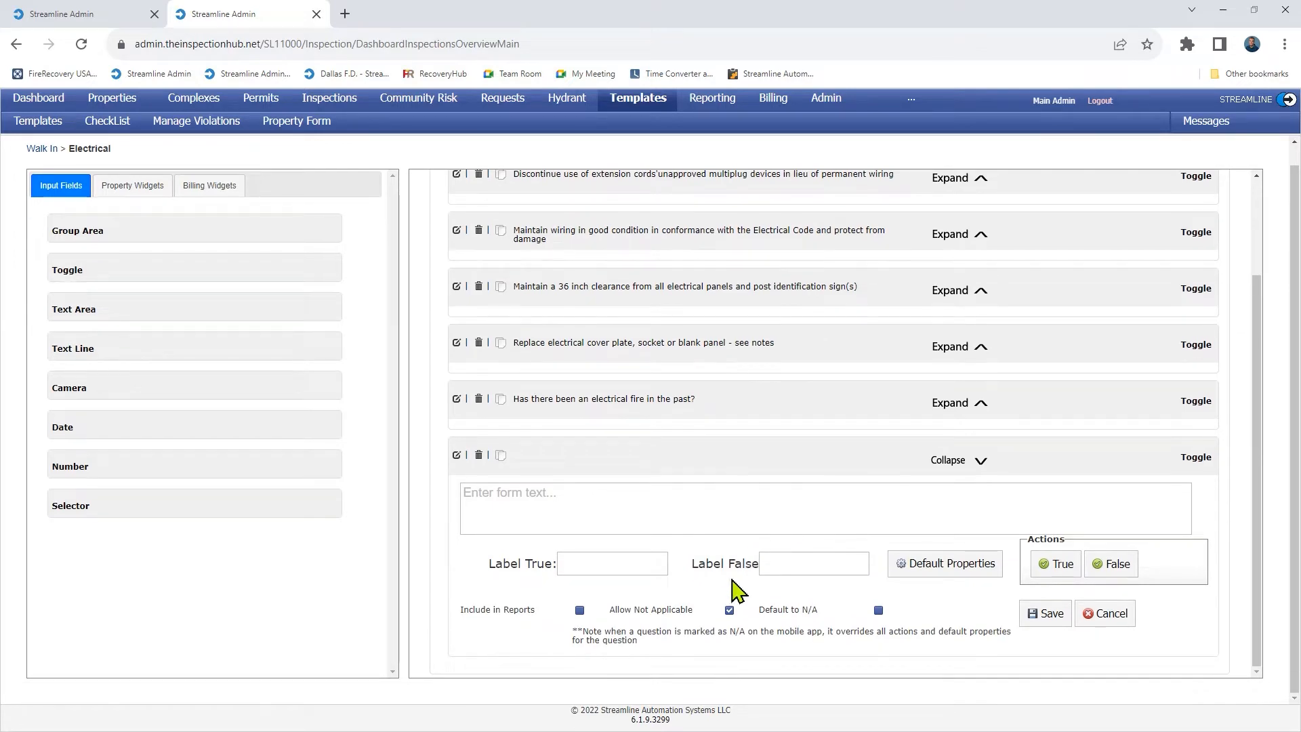
click(729, 629)
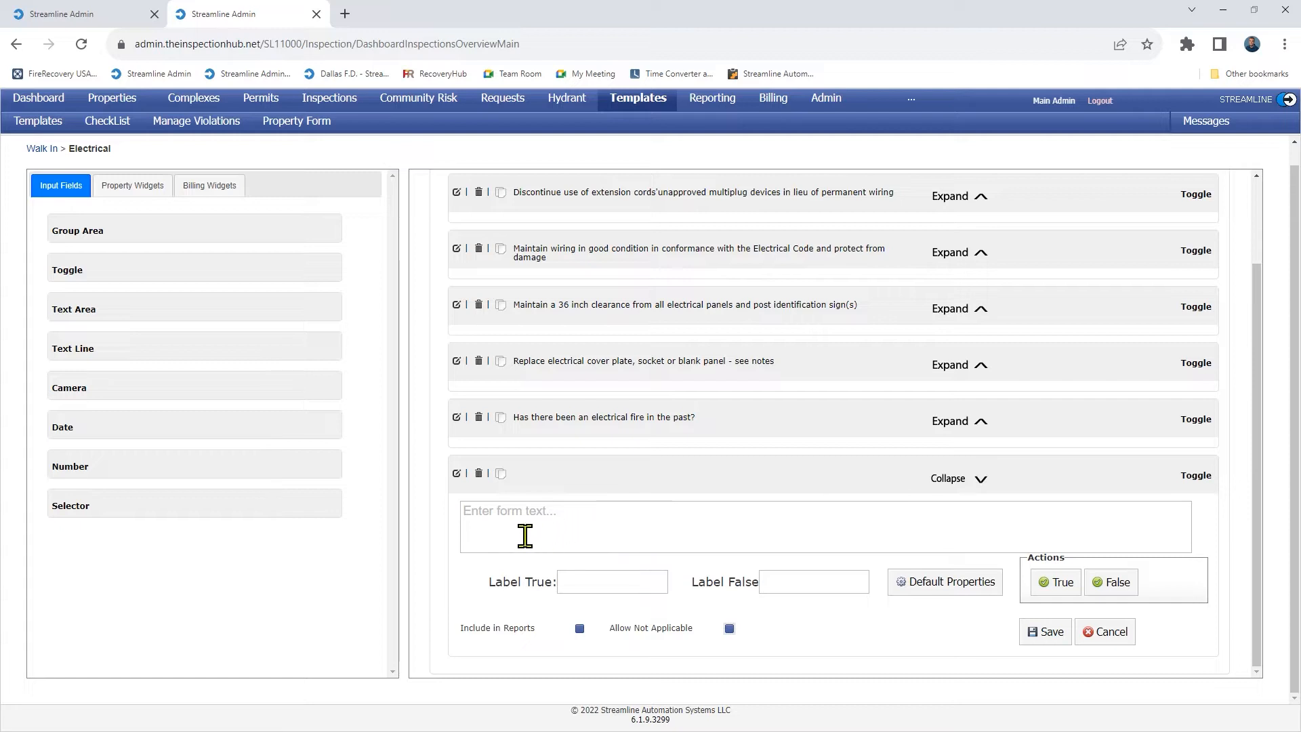
Enter the question 'Did a licensed electrician perform the work?' with Label True Yes and Label False No.
click(486, 522)
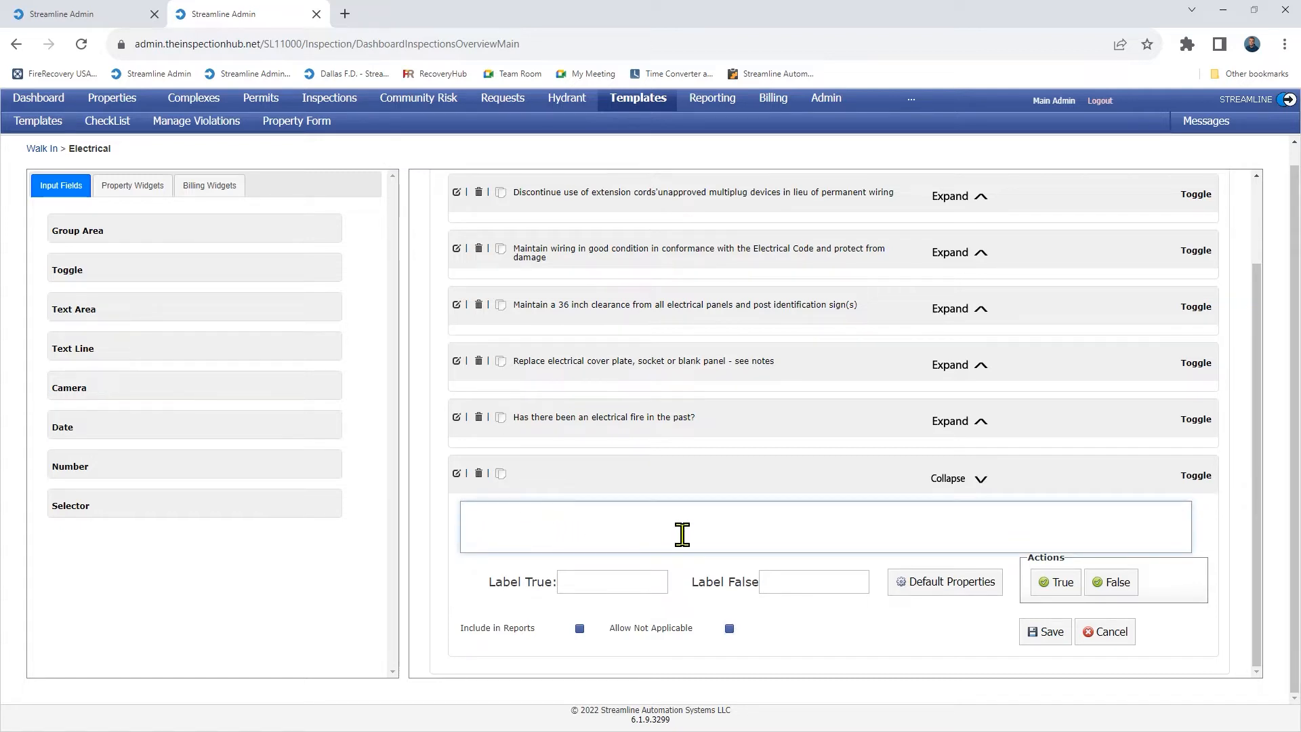
text(Did )
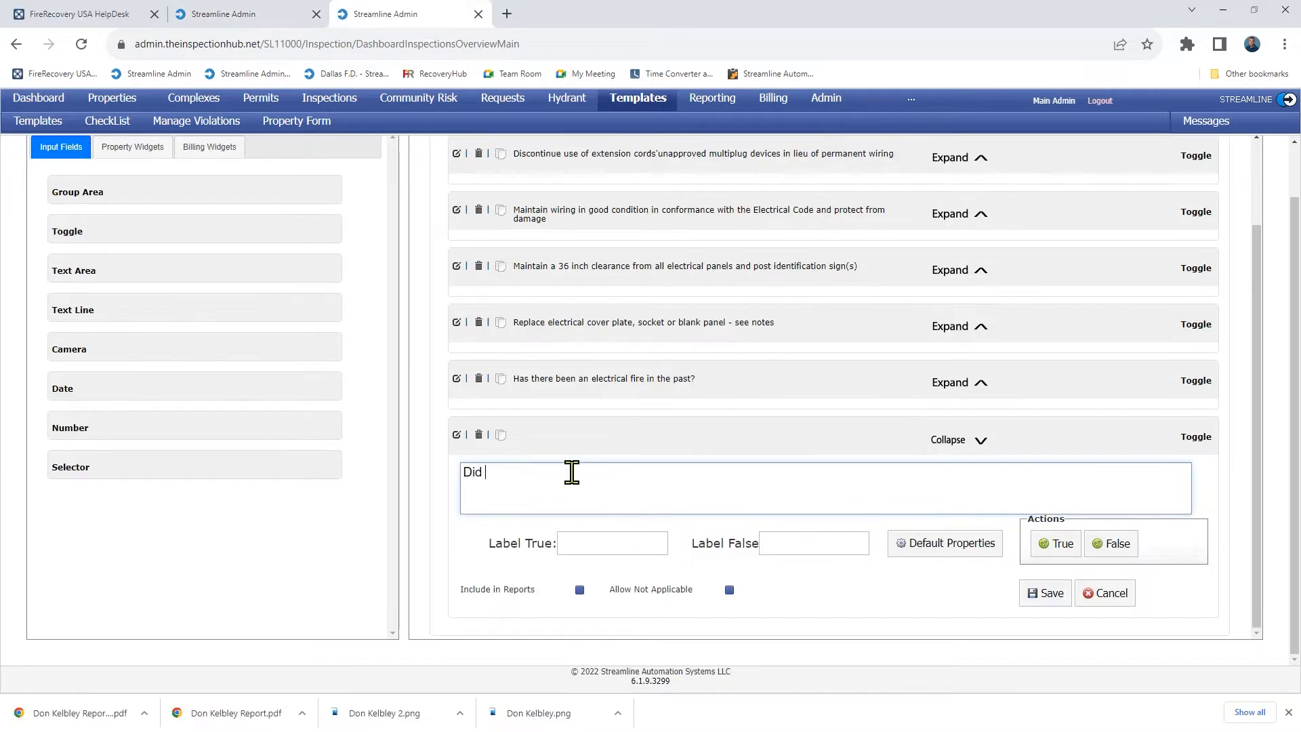
text(a licensed electrician perform the work?)
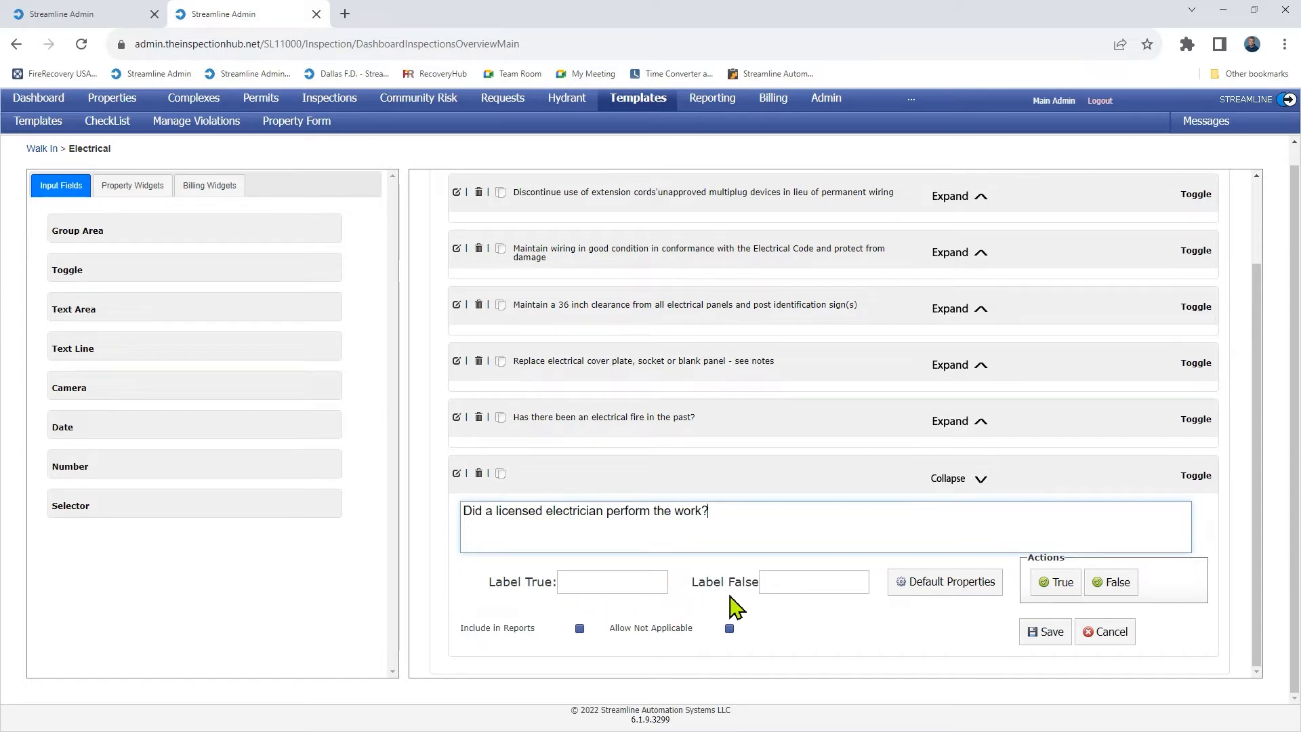
click(610, 583)
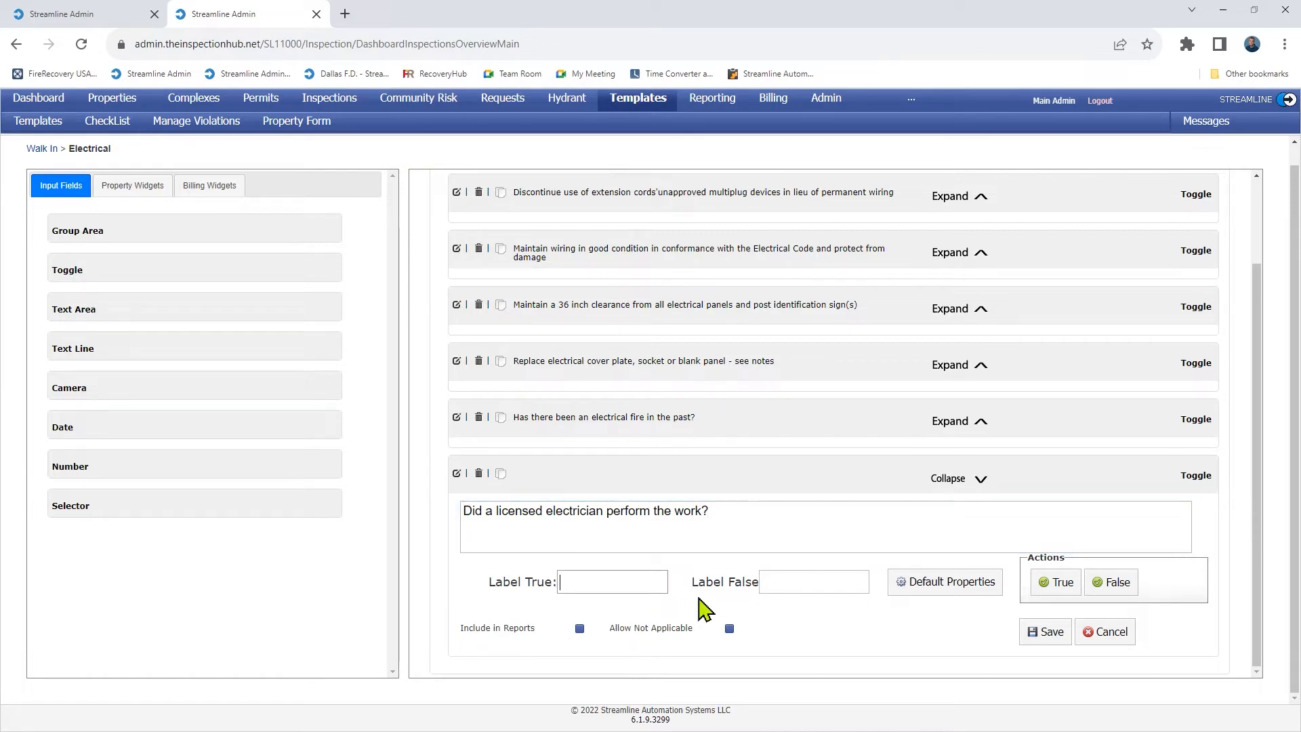
text(Yes)
key(Tab)
text(No)
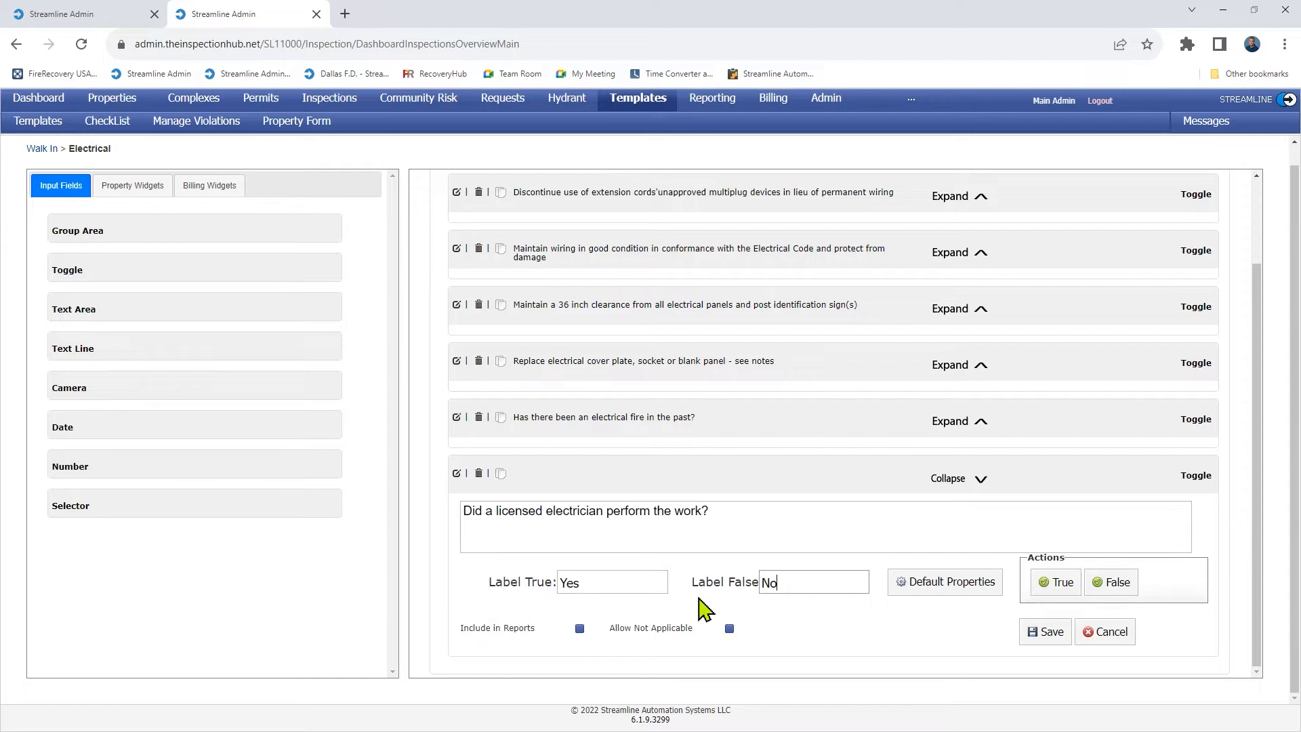
click(888, 613)
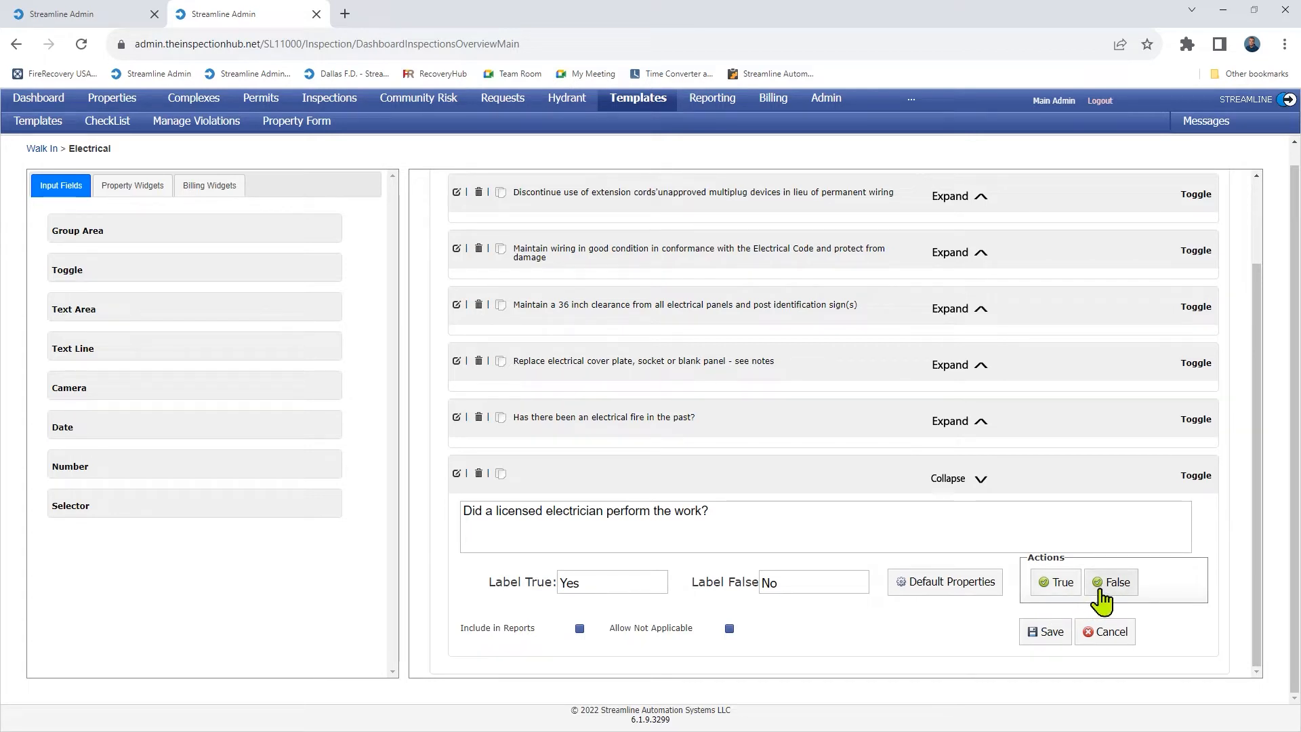
In the True Response properties, check Passed and Editable, then assign them.
click(1060, 584)
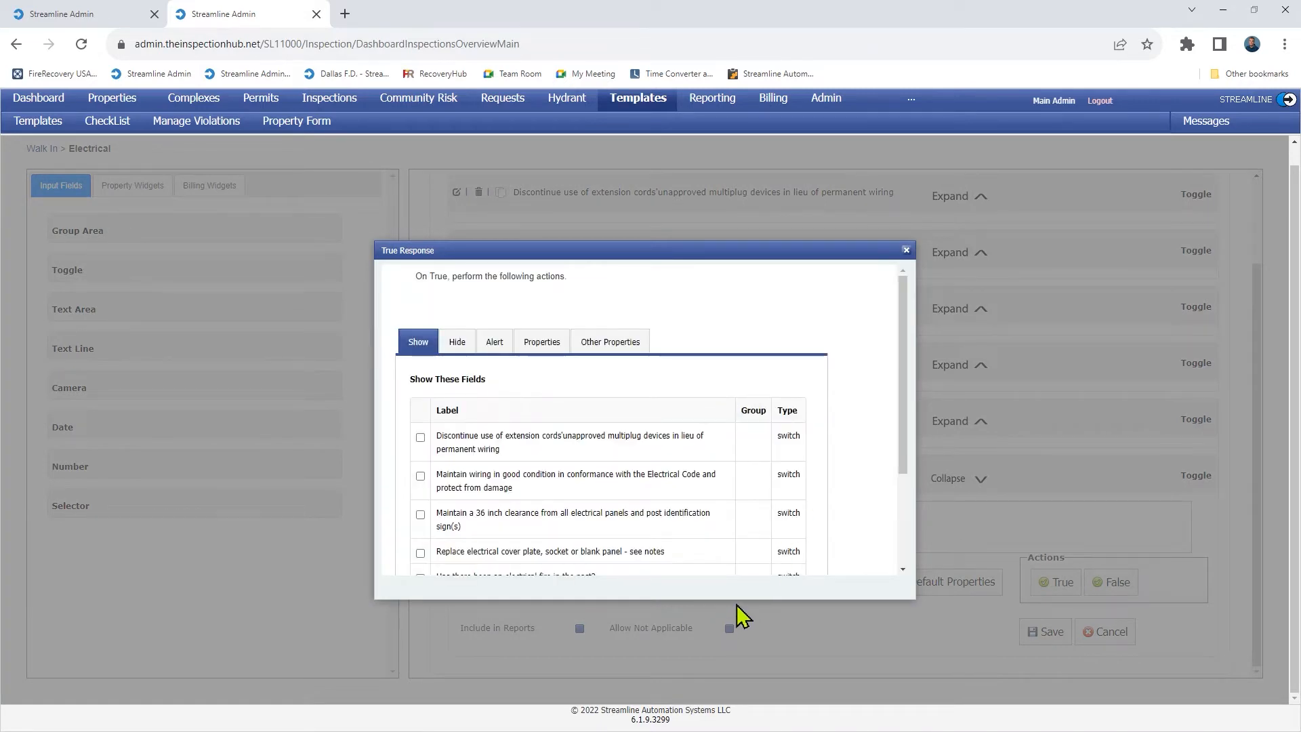
drag(735, 599, 740, 681)
click(550, 341)
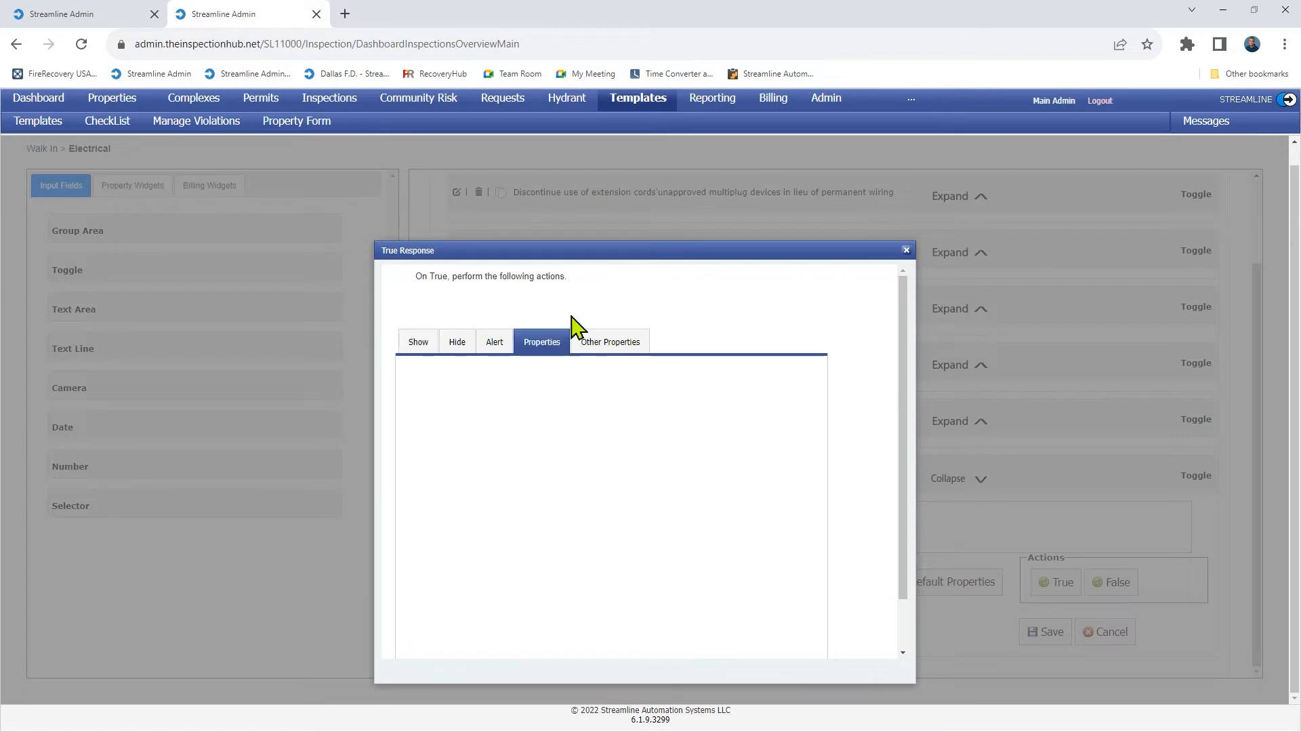
drag(631, 253, 687, 196)
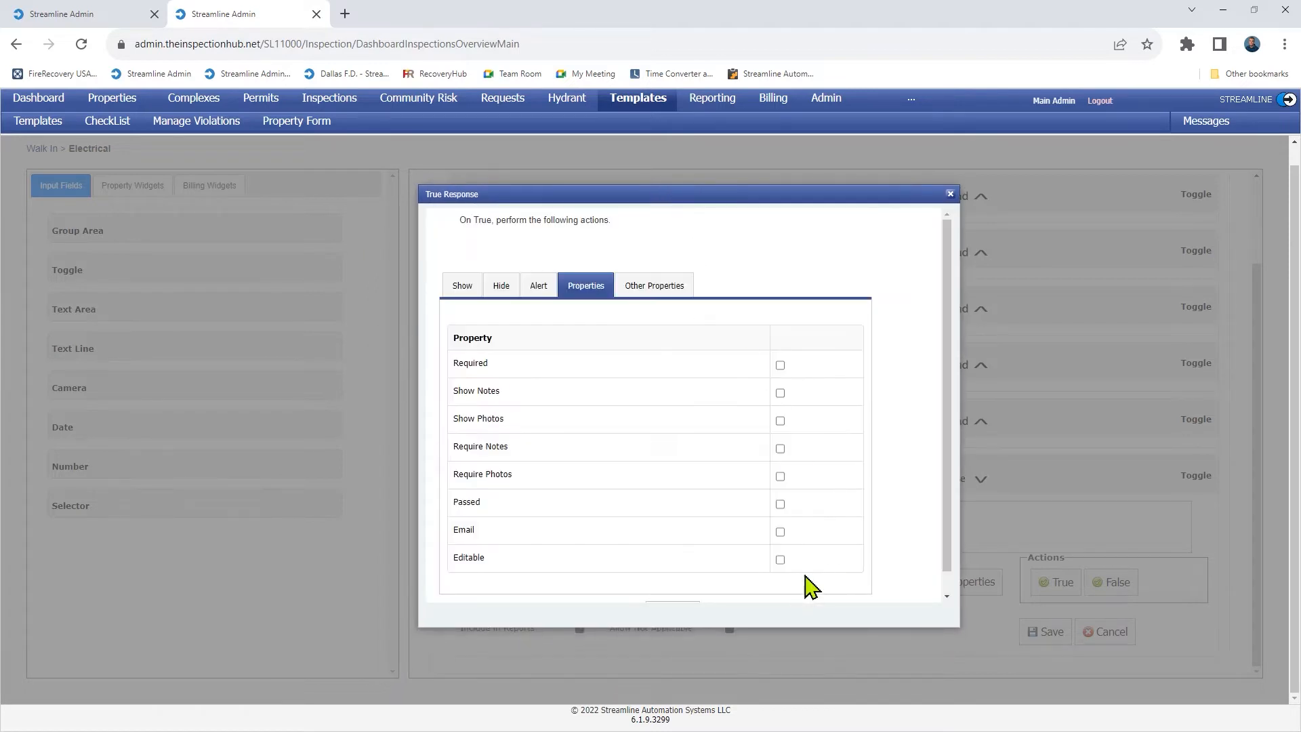
click(780, 560)
click(780, 505)
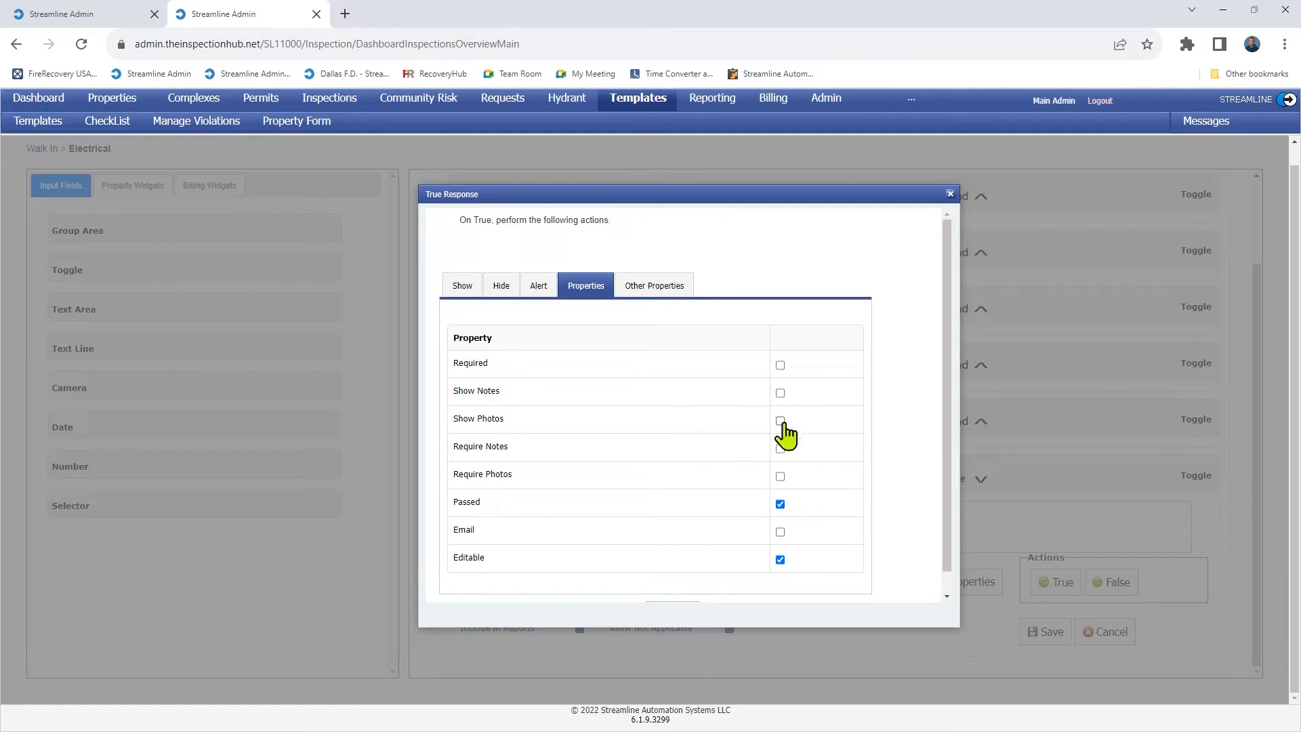
click(780, 504)
drag(773, 626, 776, 660)
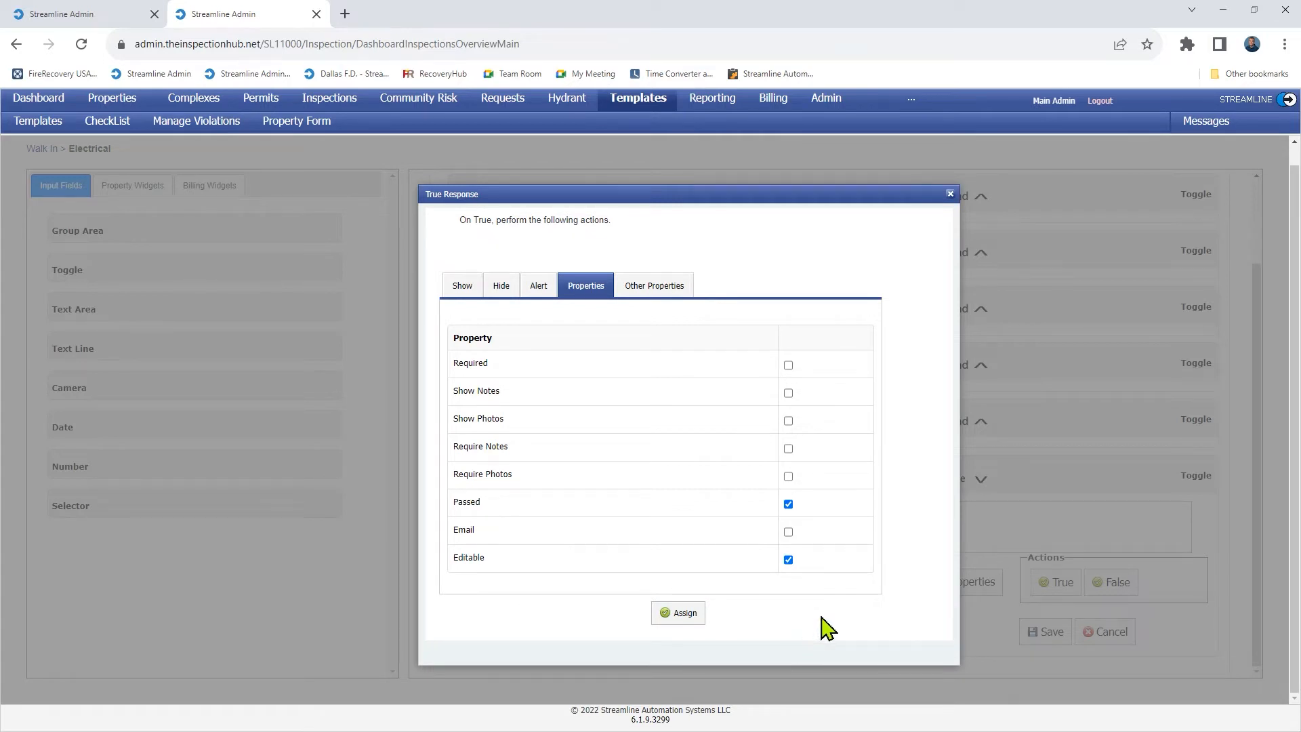
click(680, 619)
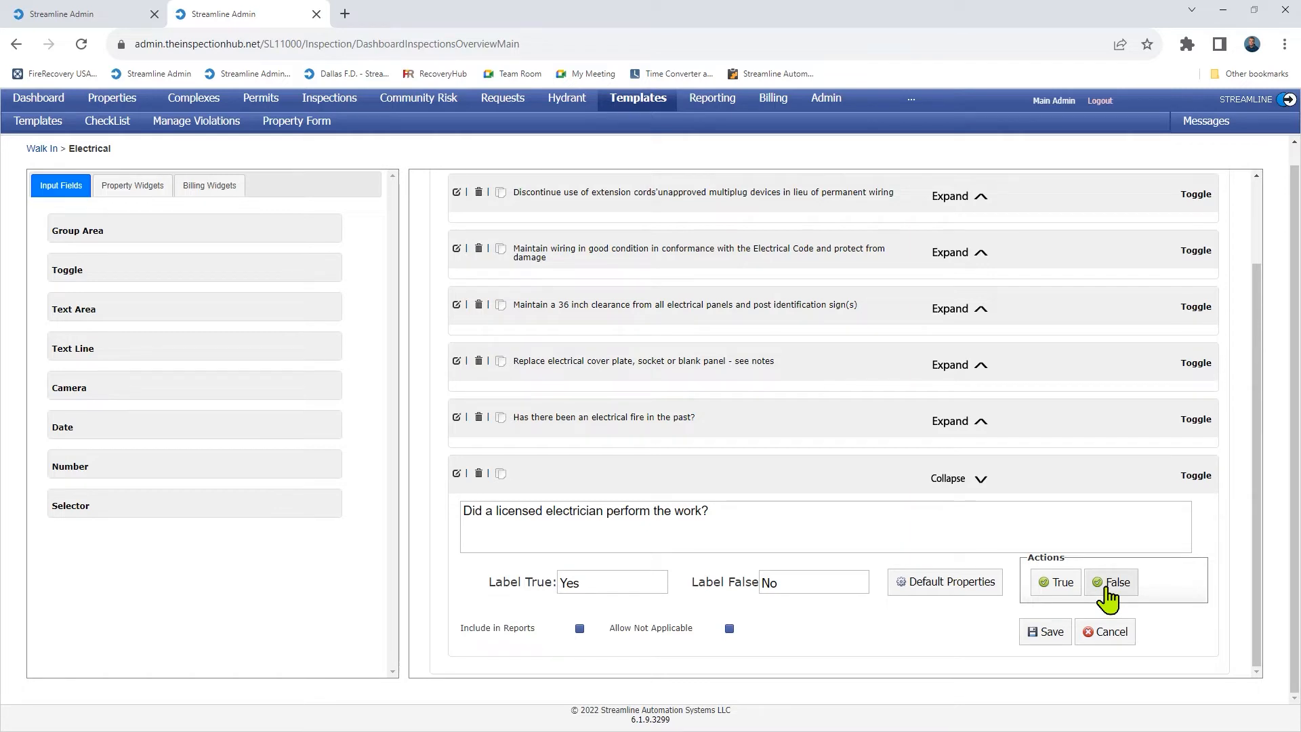
Make a False answer show notes and photos, require notes, and keep the question Editable.
click(1112, 584)
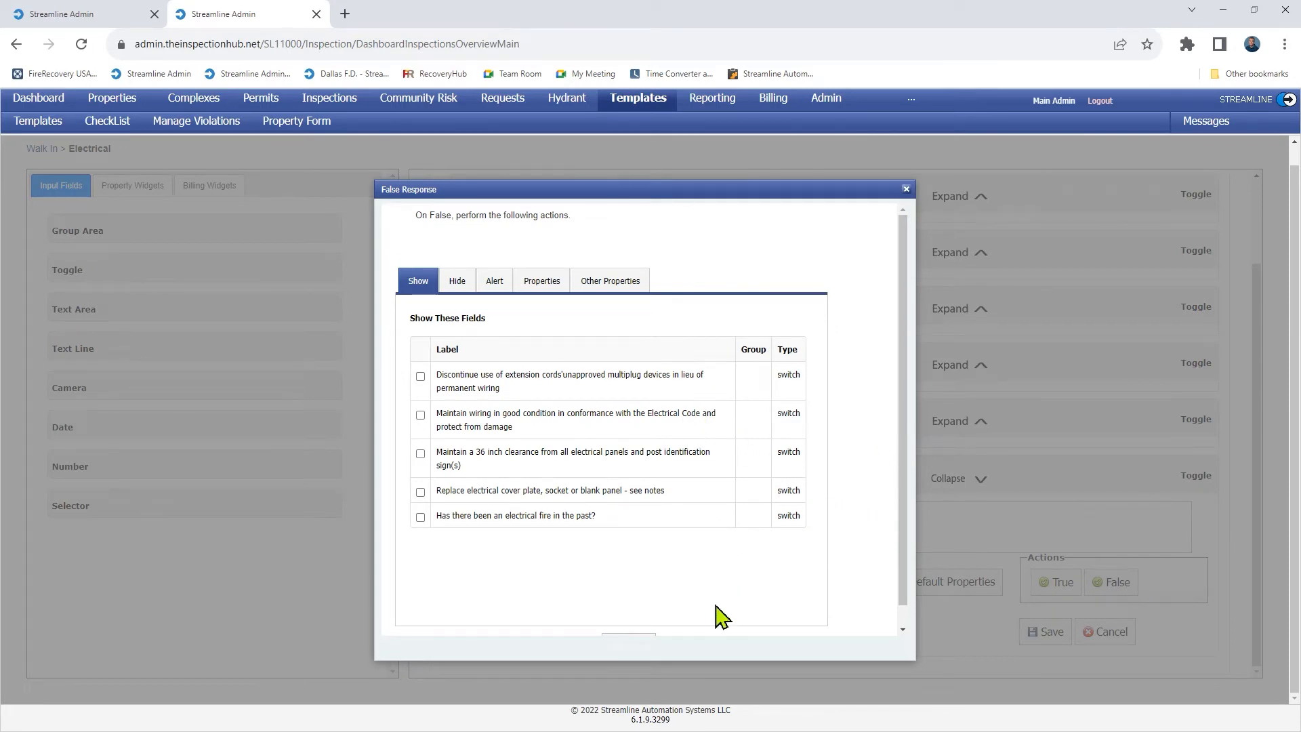
click(541, 283)
click(744, 555)
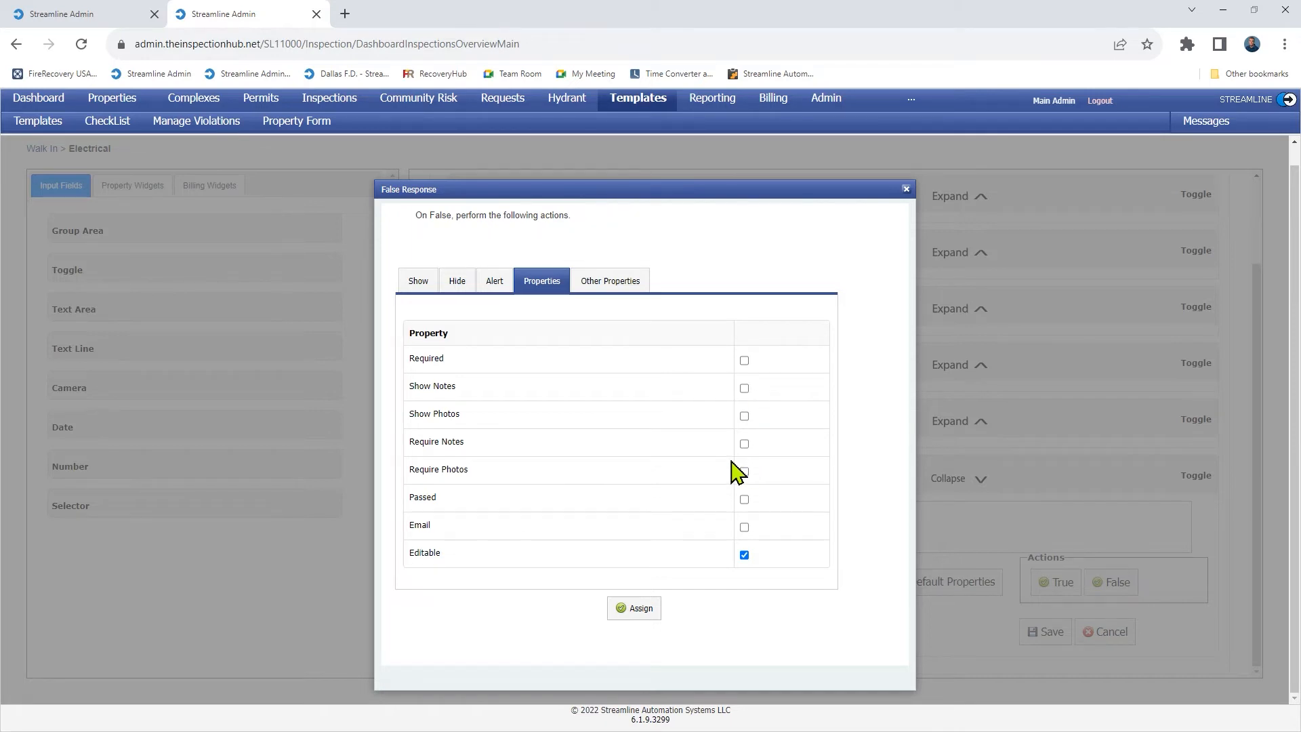
click(744, 444)
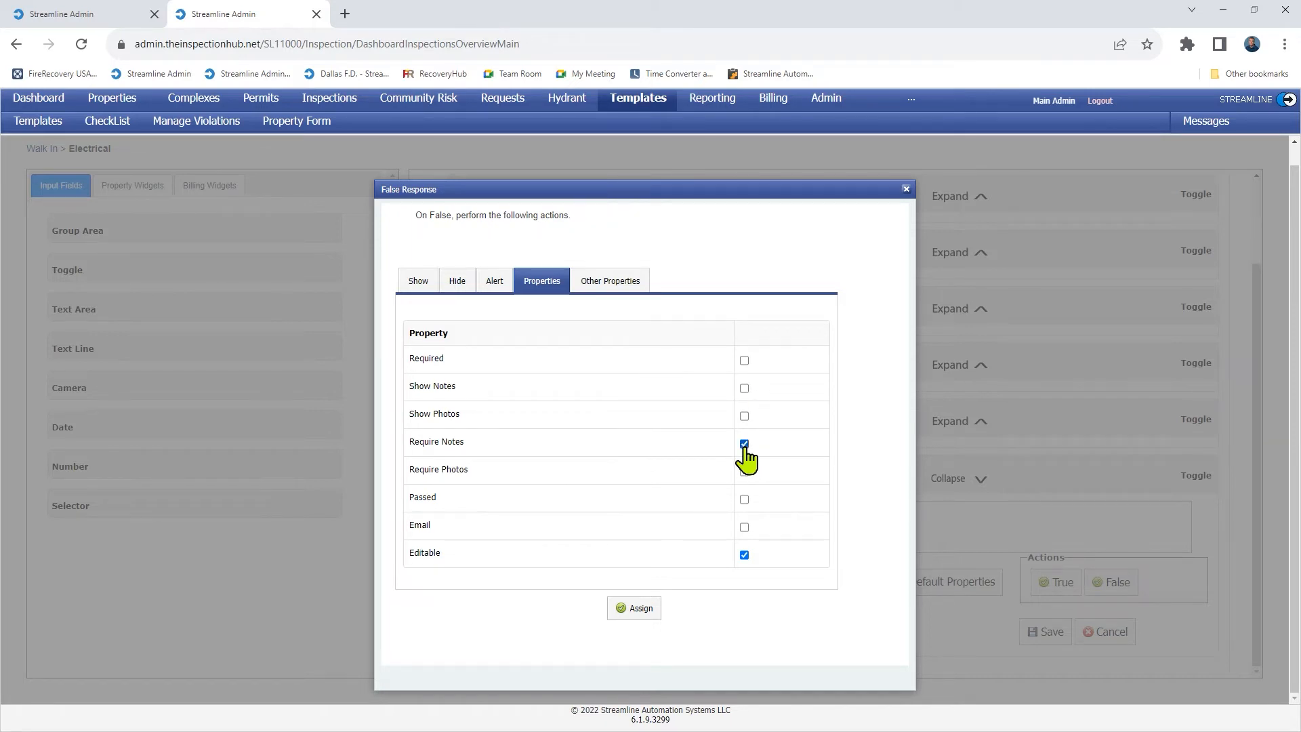
click(743, 389)
click(744, 416)
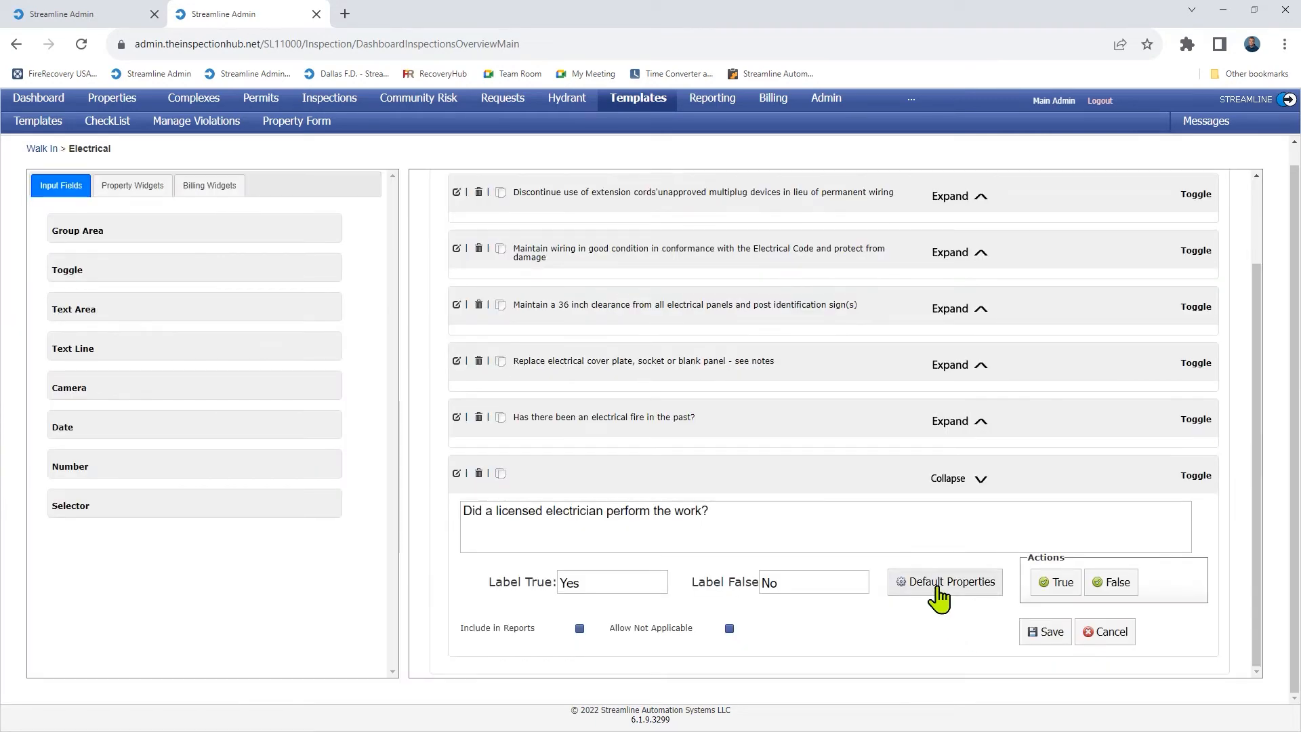
In the question's Default Properties, check Passed and Editable.
click(938, 588)
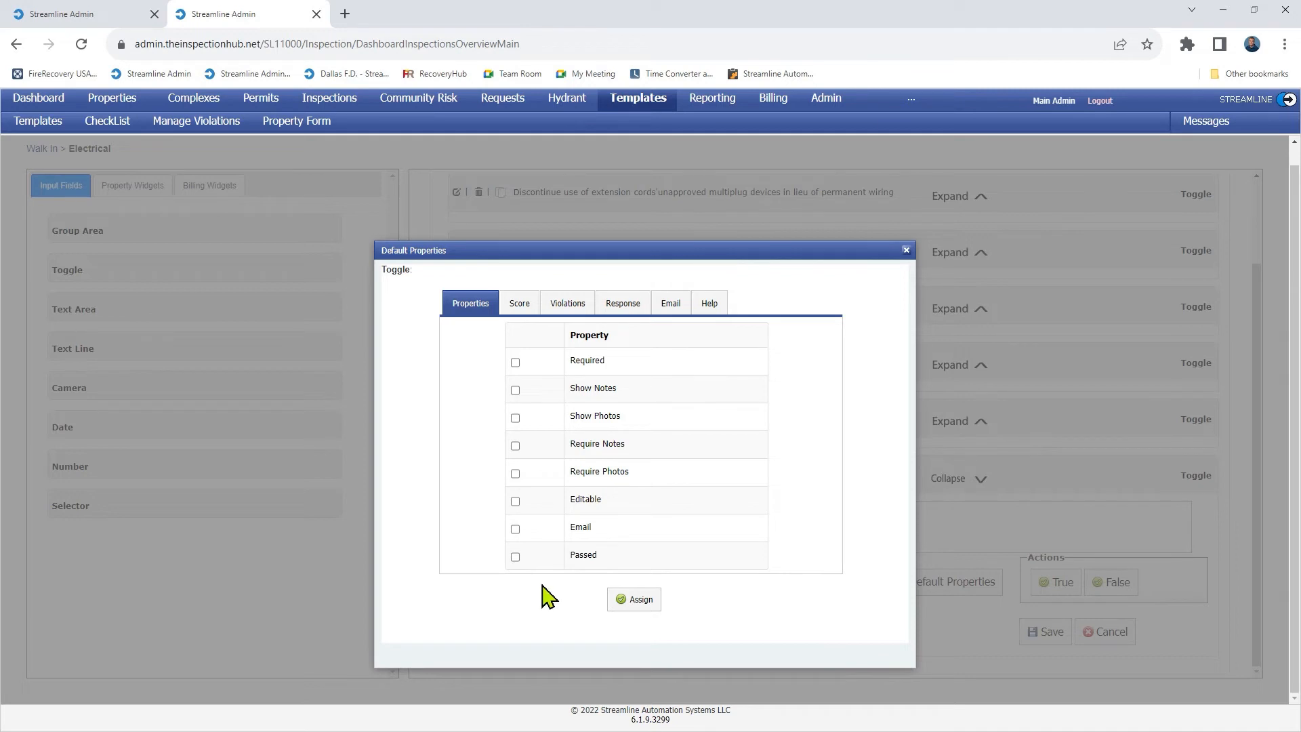
click(515, 556)
click(515, 501)
Set the default response to True.
click(622, 305)
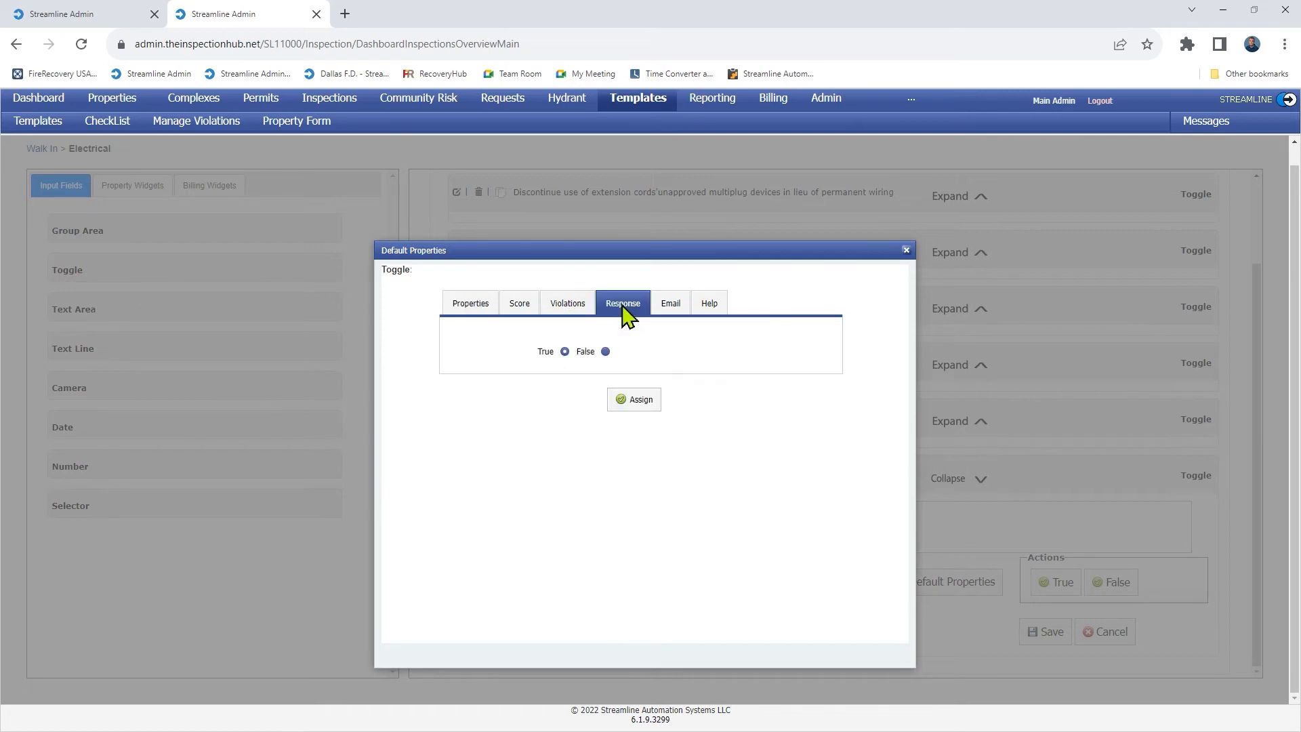
click(564, 352)
click(606, 353)
click(566, 352)
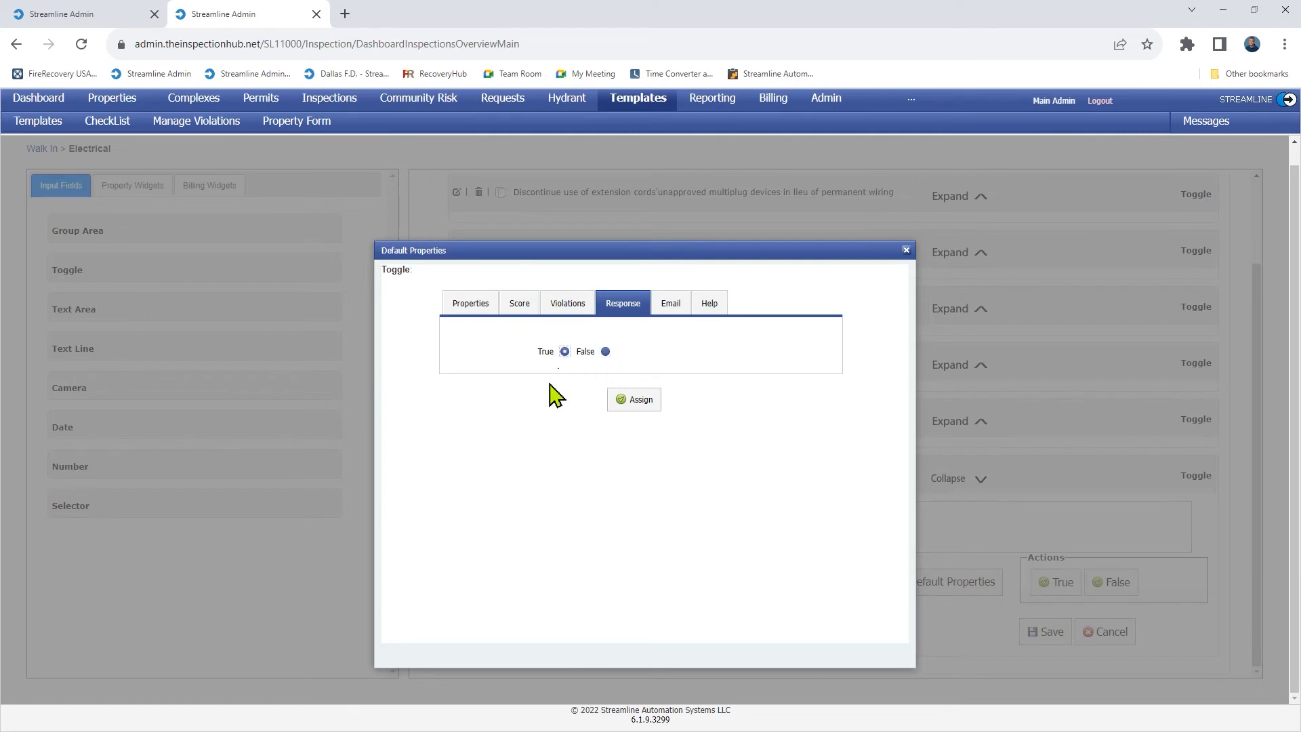
click(566, 313)
On the Violations tab, choose Category VIOLATION and Group ELECT.
click(611, 333)
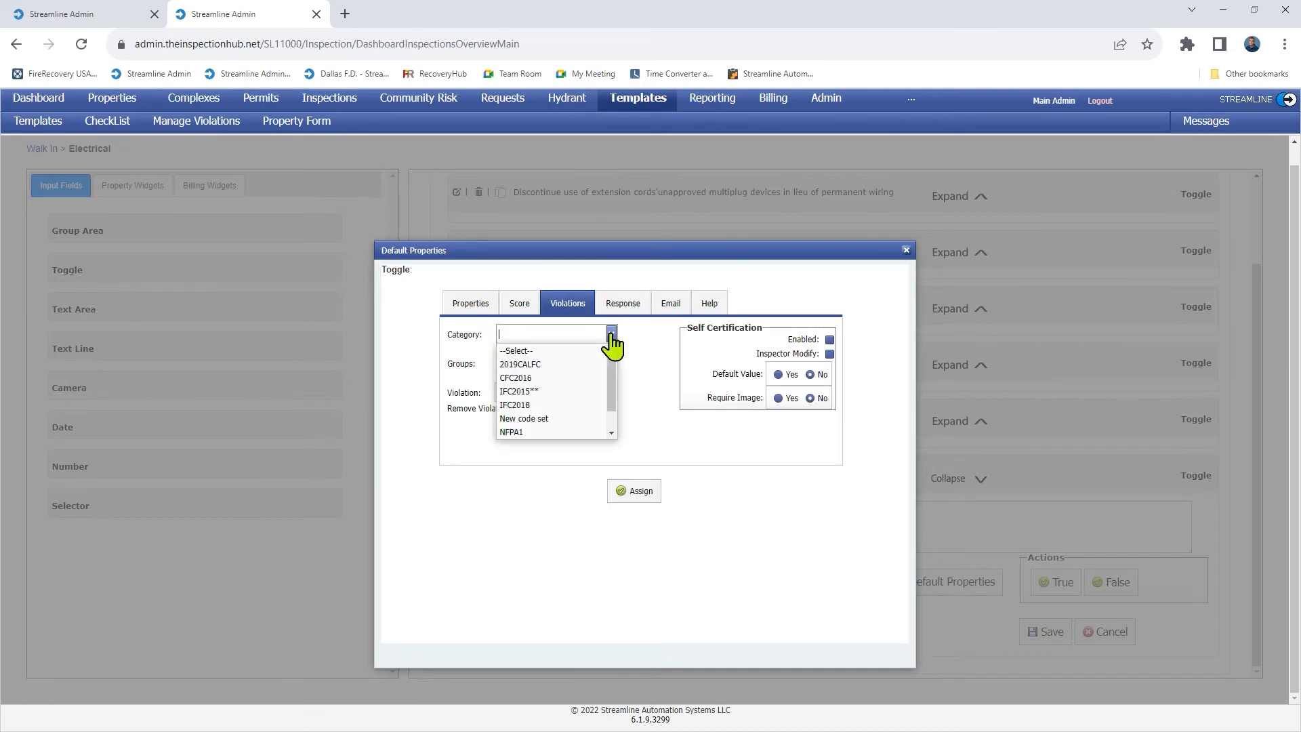
scroll(615, 383, down, 1)
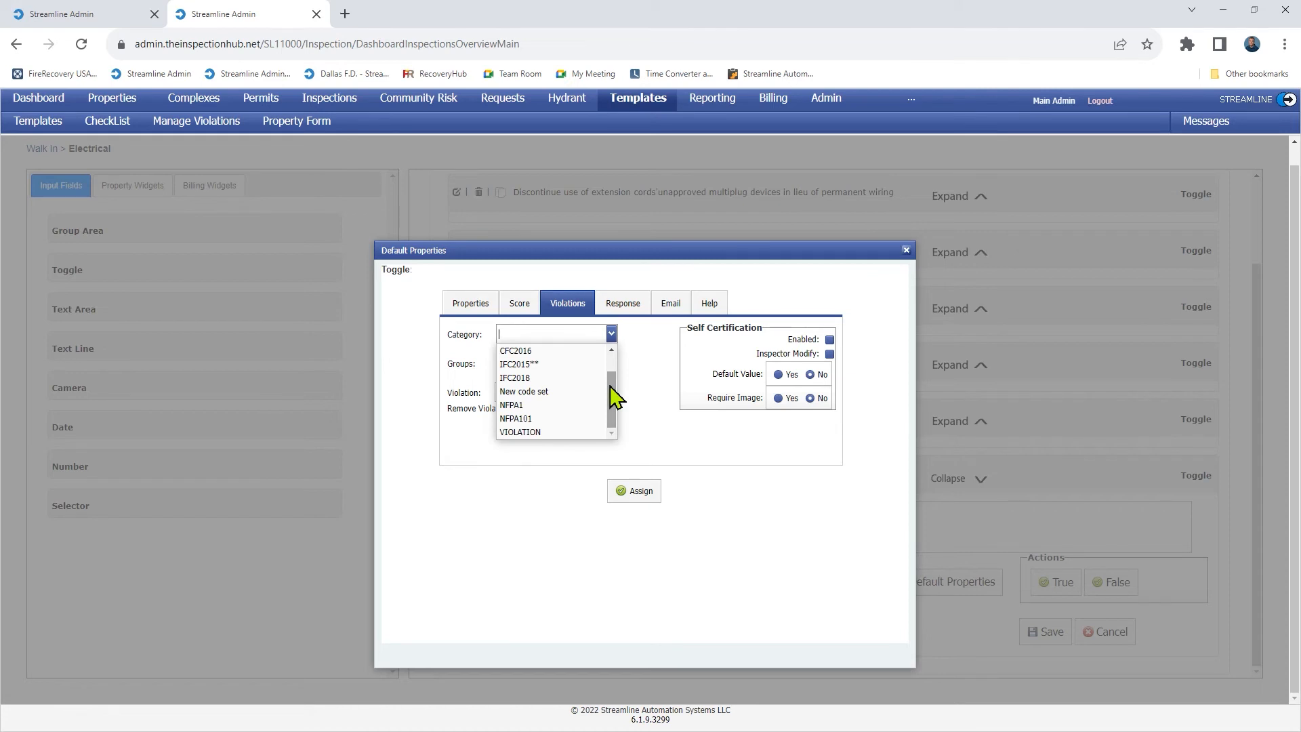
click(554, 433)
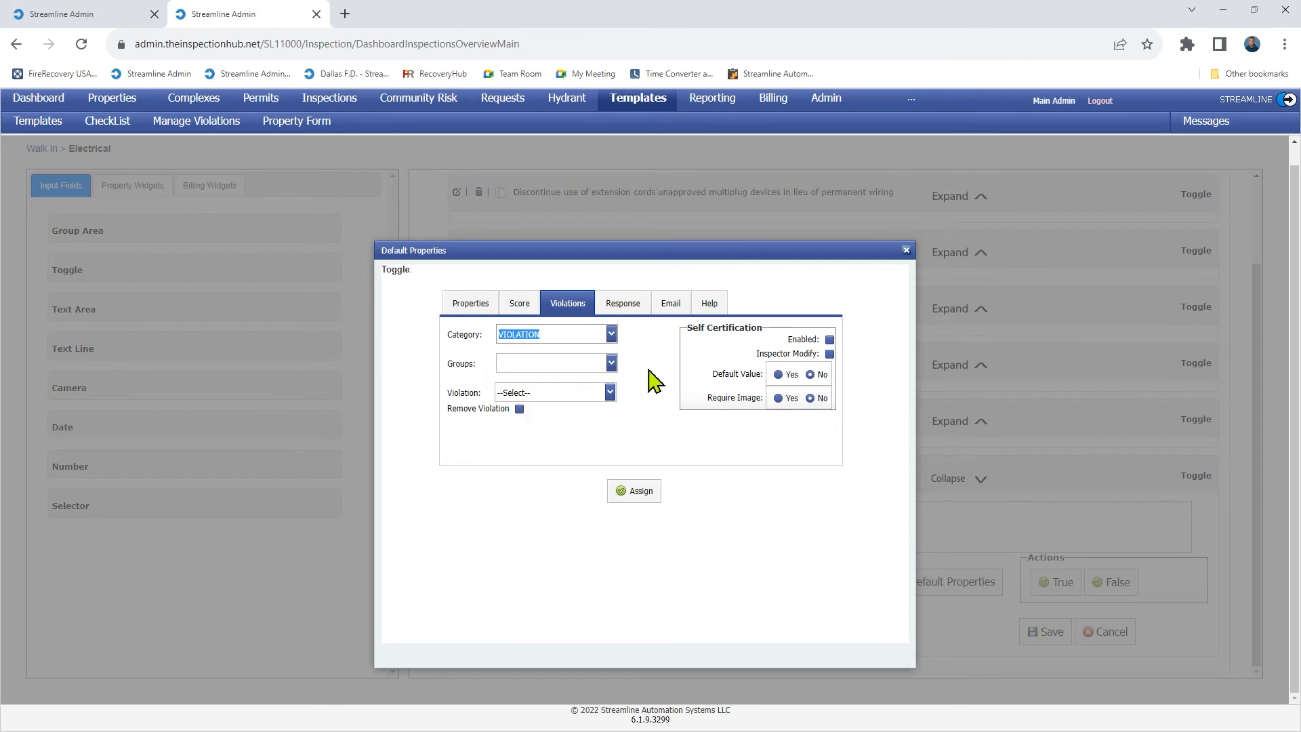
click(612, 365)
scroll(552, 444, down, 2)
scroll(552, 440, up, 2)
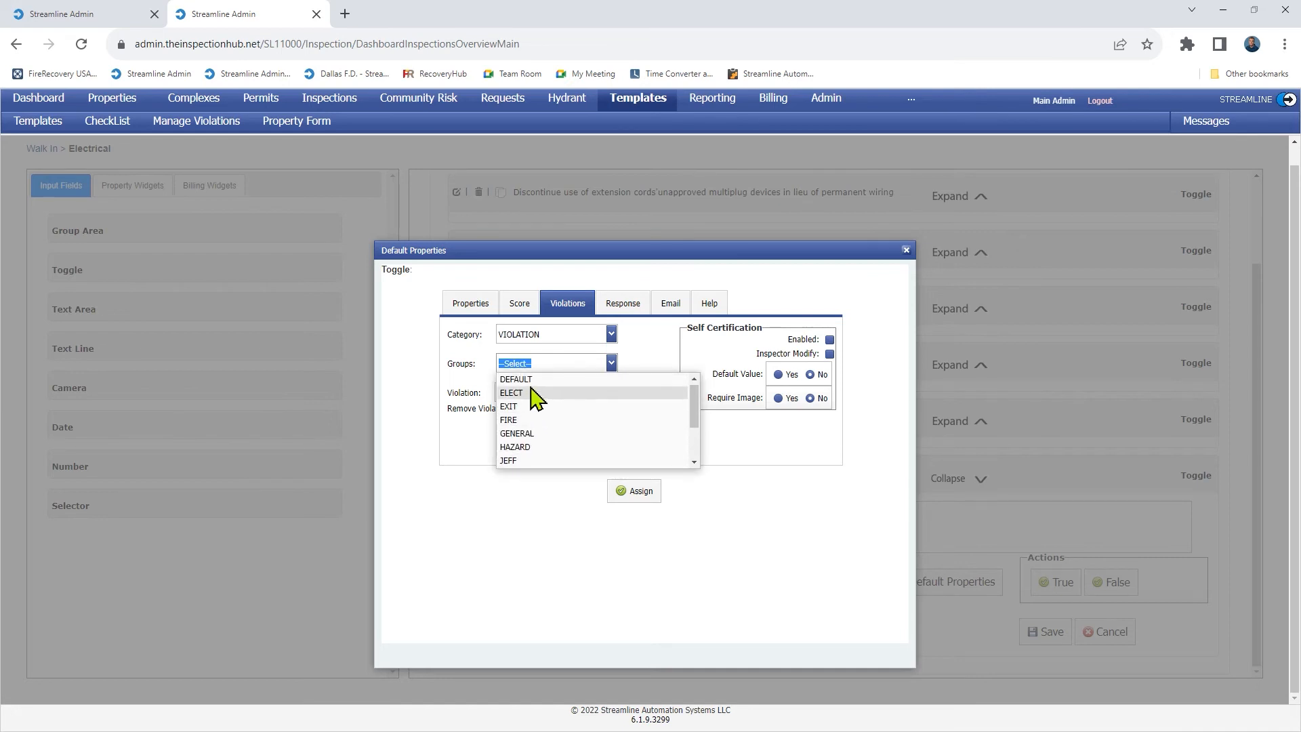
click(535, 393)
Pick violation OTH.EL10.L, 'Have an electrician certify that wiring is correct', and assign it.
click(609, 393)
scroll(584, 457, down, 3)
scroll(590, 457, up, 2)
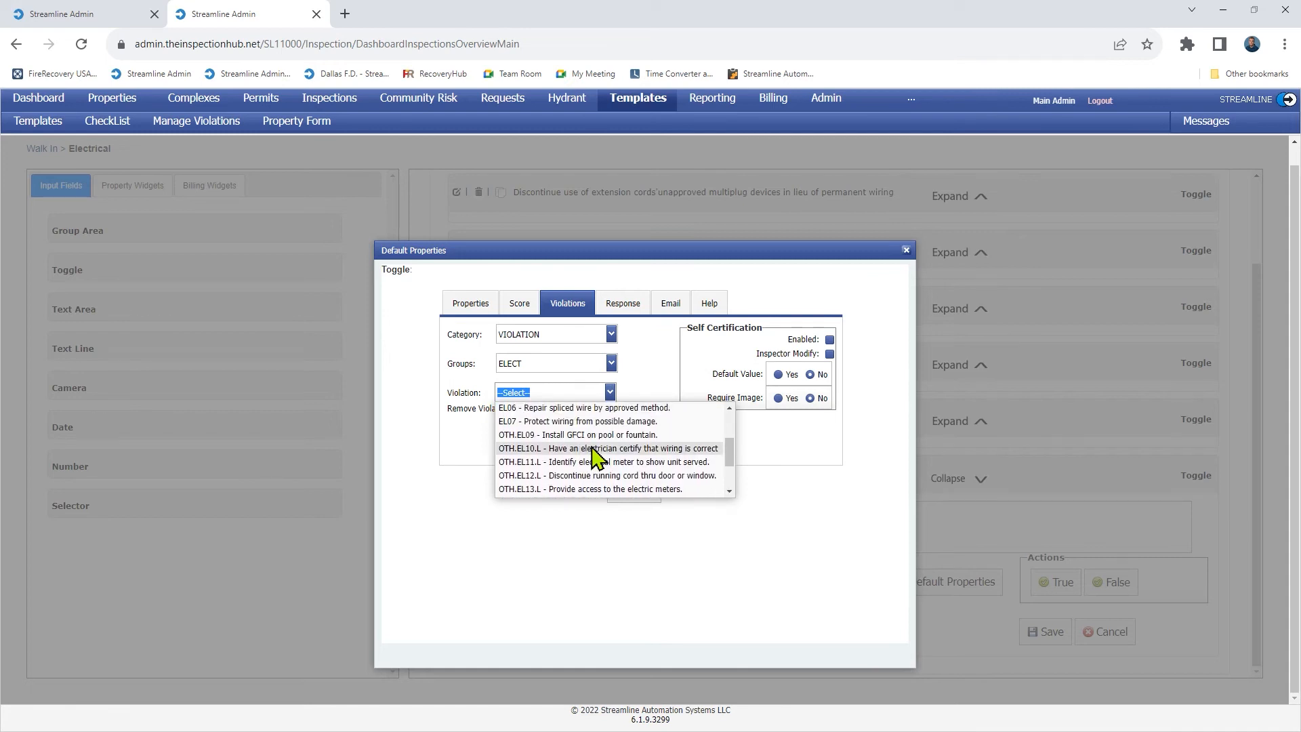
click(603, 448)
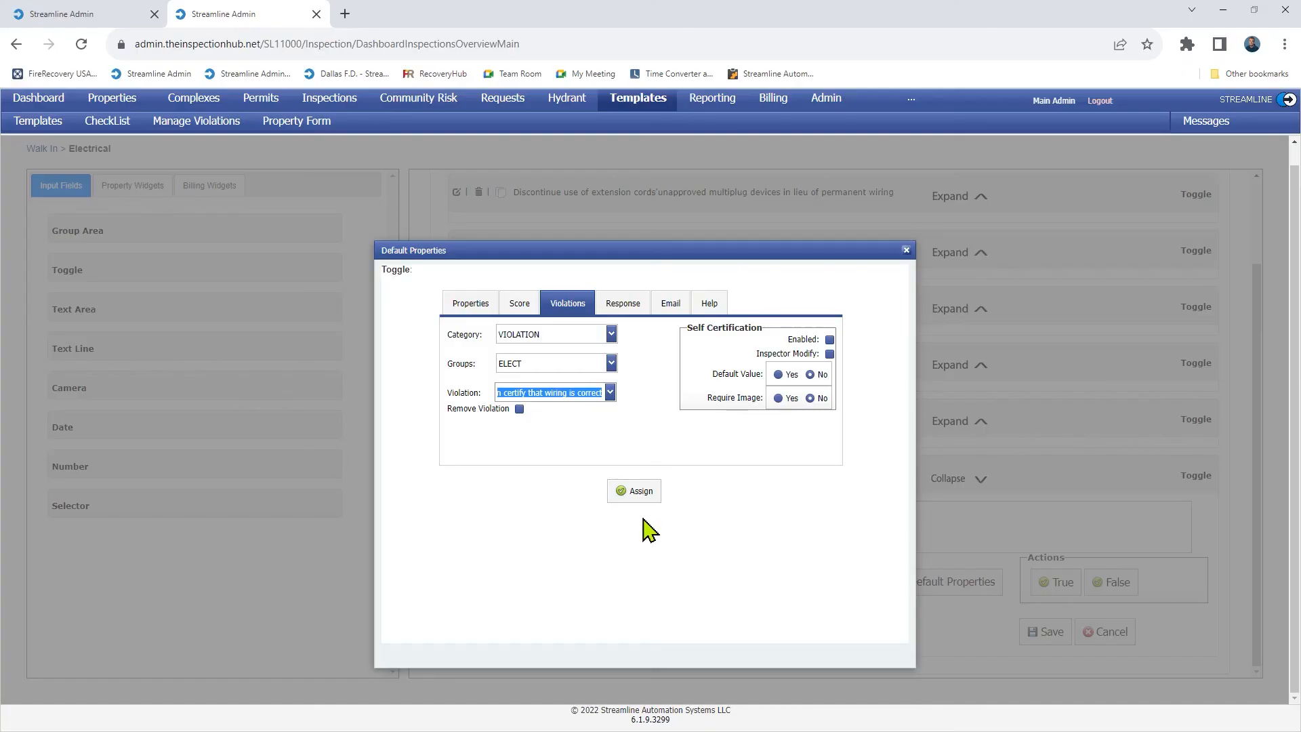
click(639, 494)
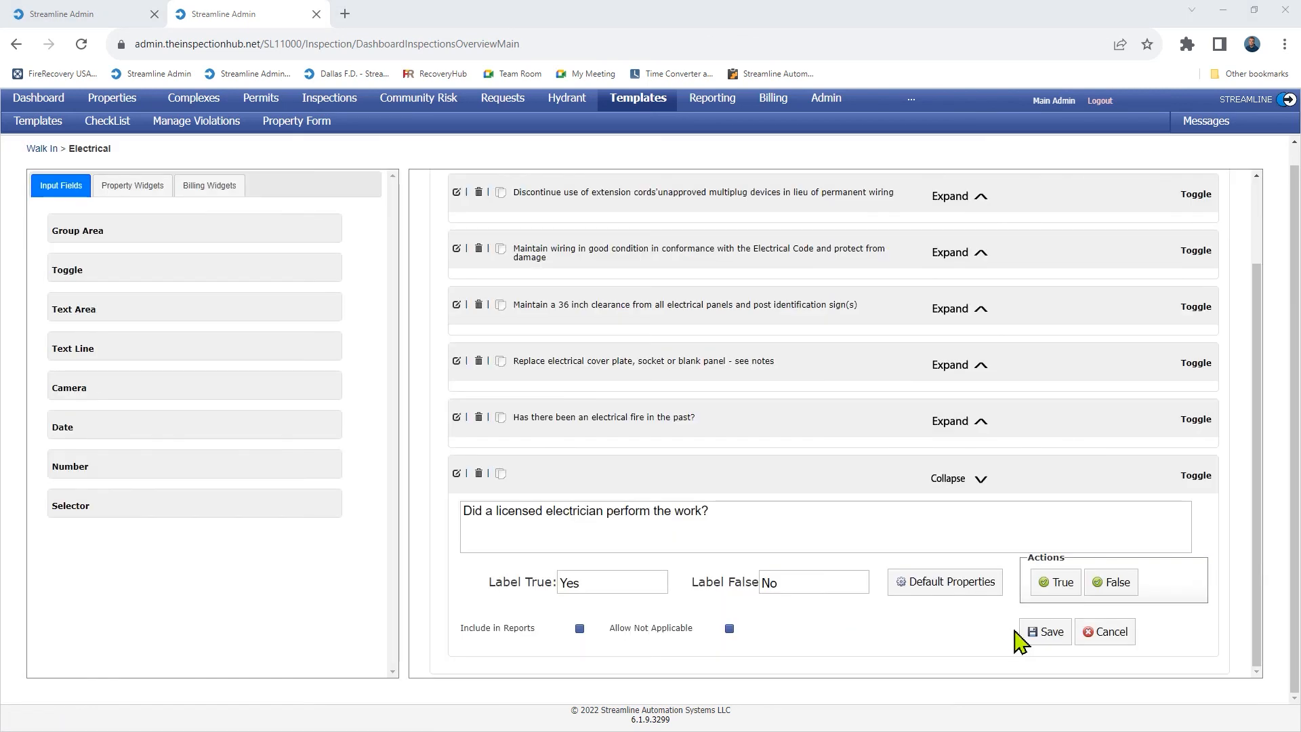
Save the electrician toggle question with its default properties and violation.
click(1046, 632)
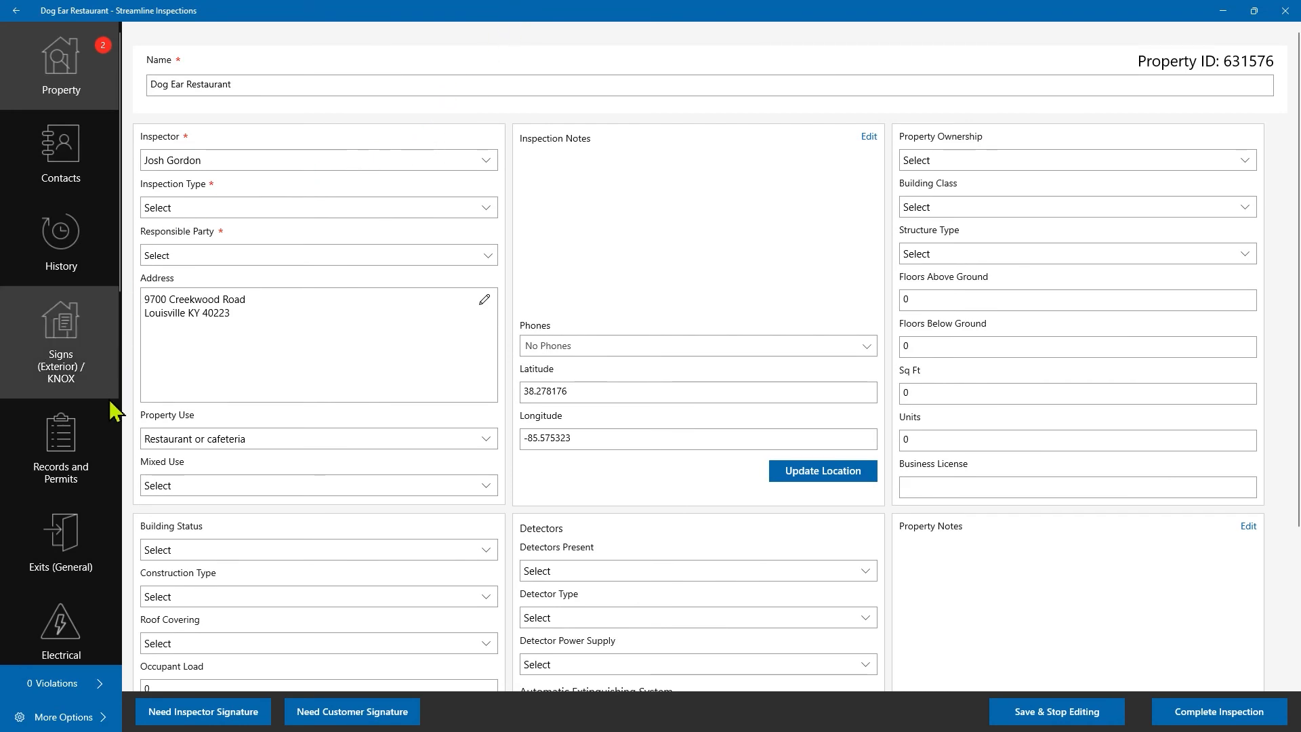
On the Electrical page, answer No to the electrician question and enter the required note 'adssdf'.
scroll(61, 406, down, 2)
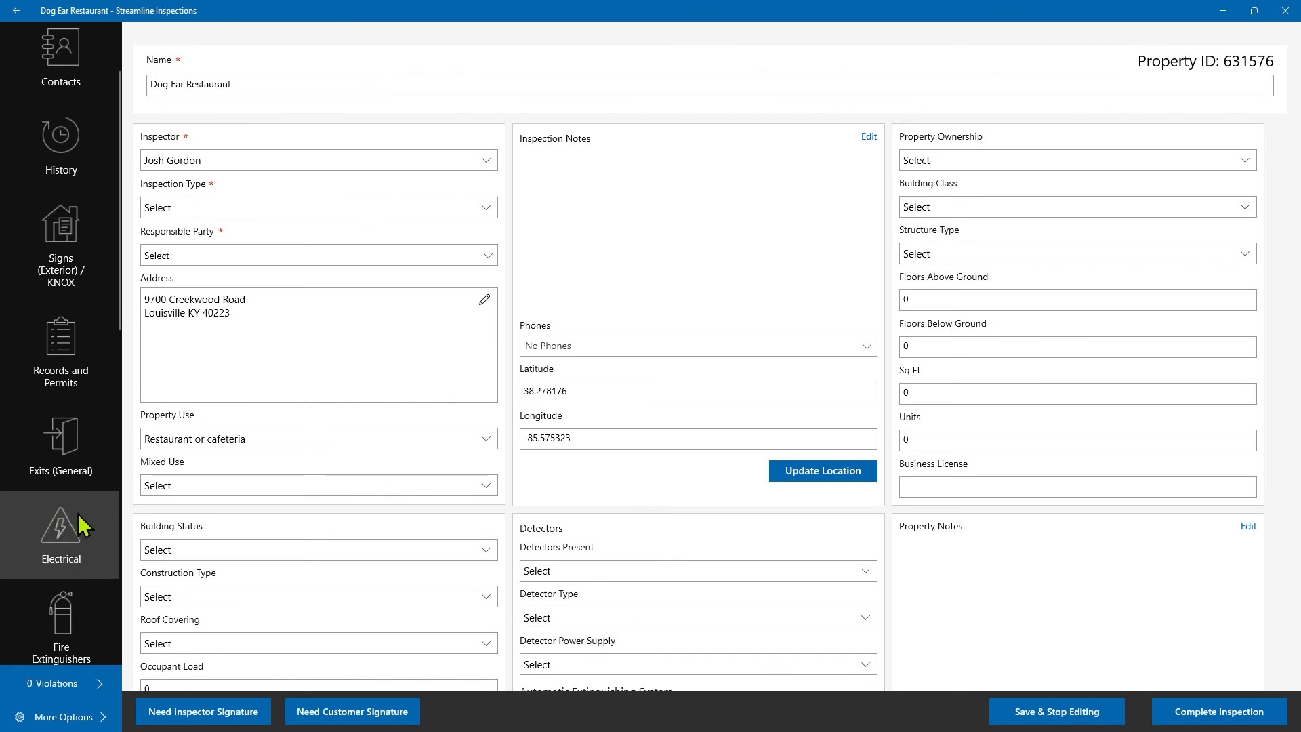
click(64, 532)
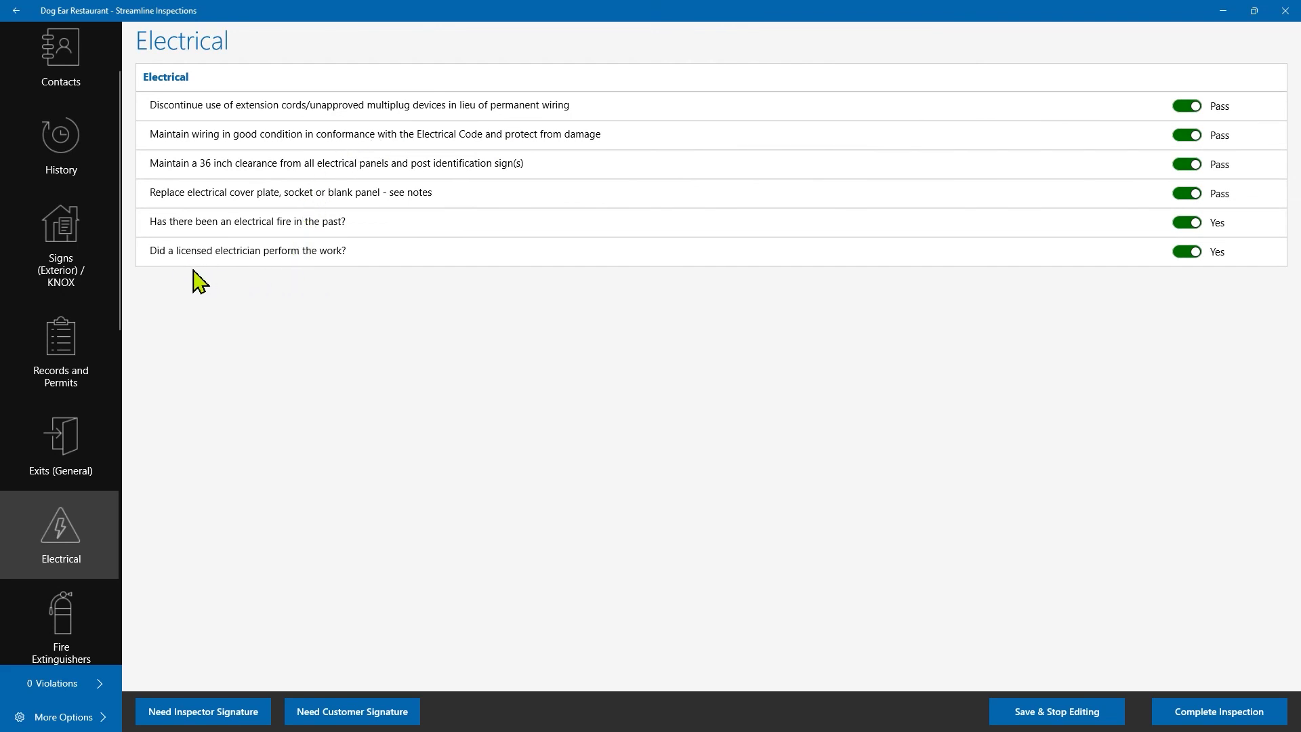
click(1189, 254)
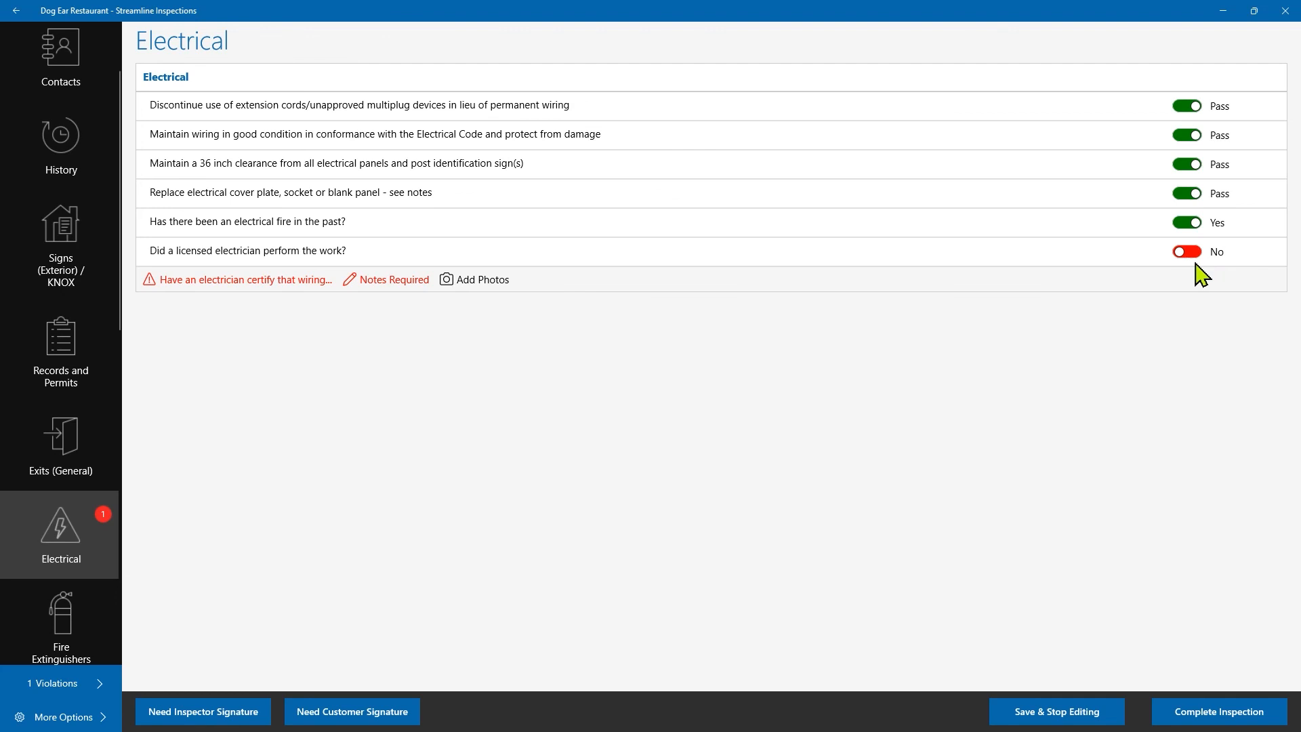
click(384, 288)
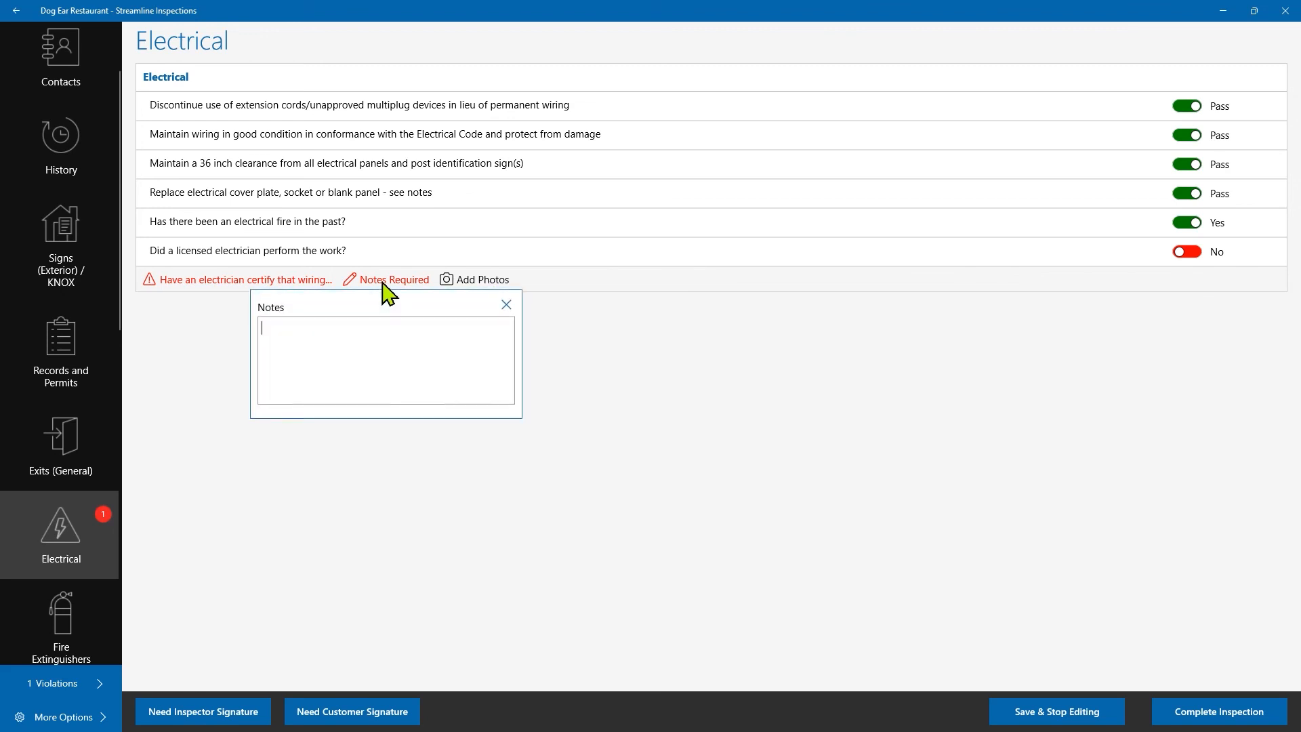
text(adssdf)
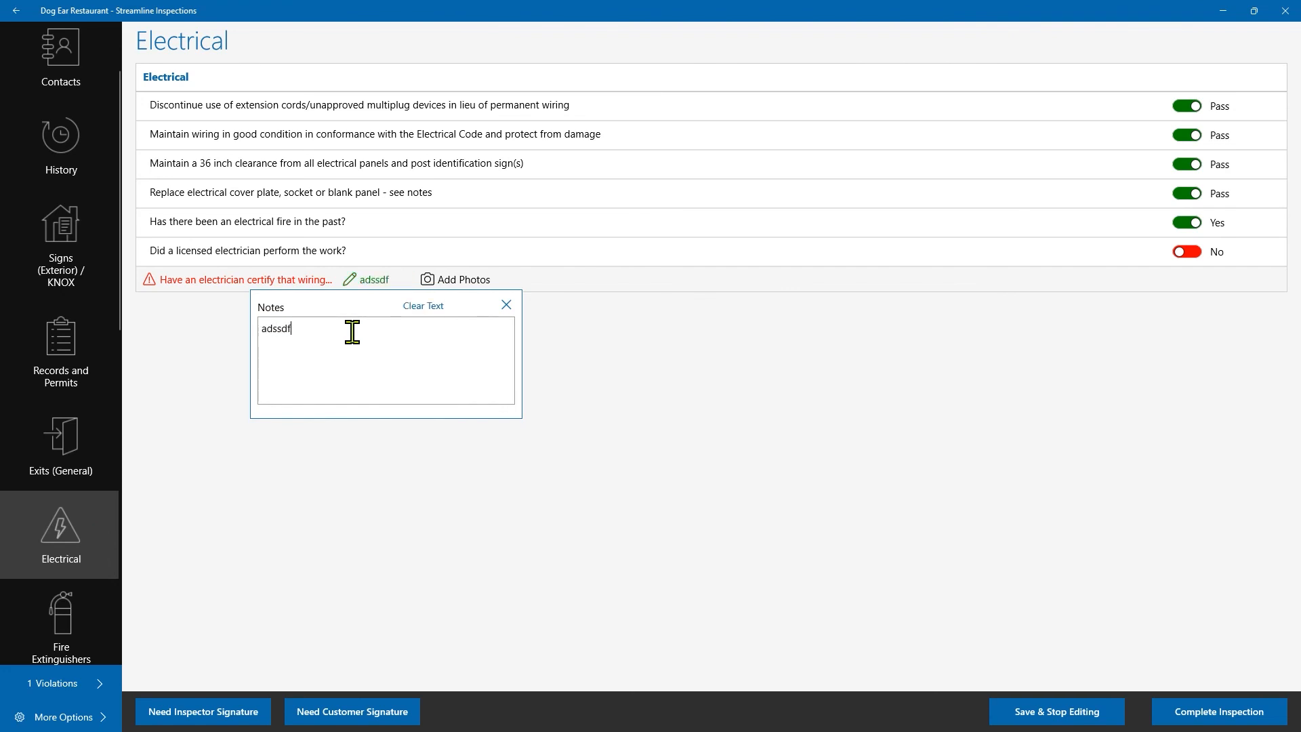
click(506, 306)
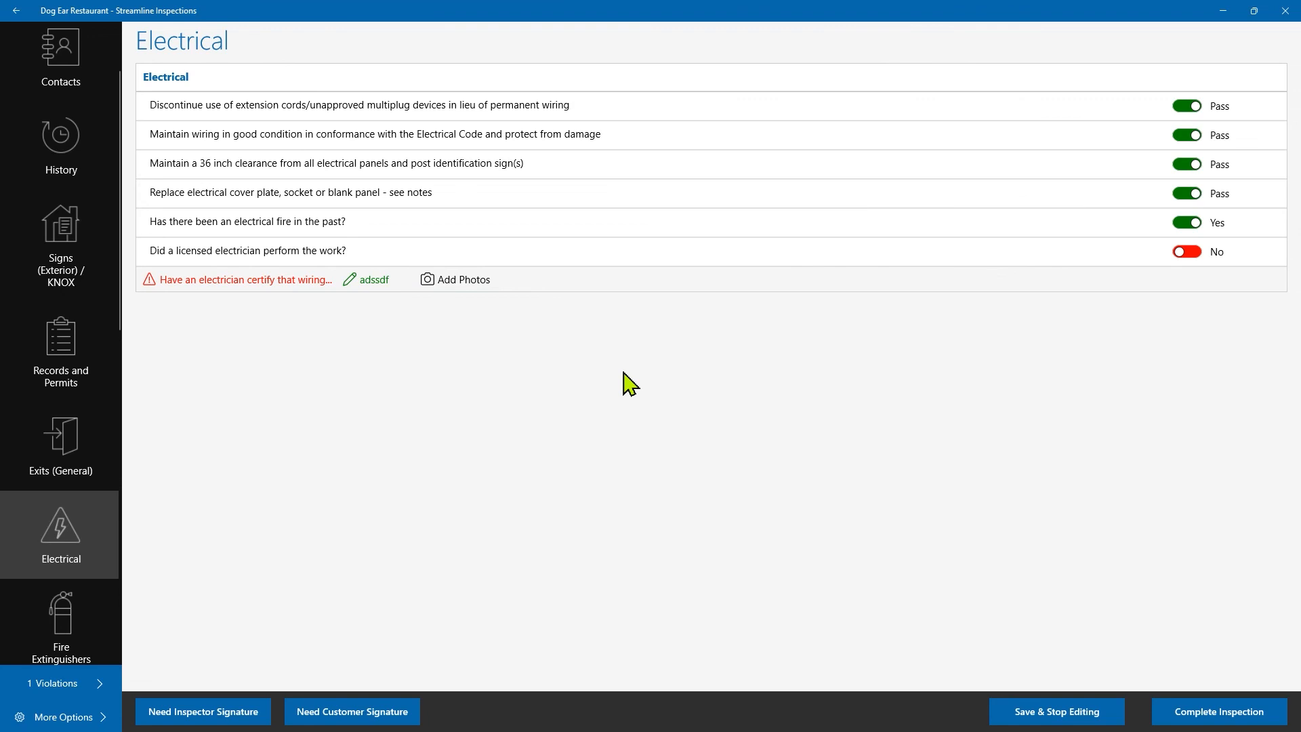